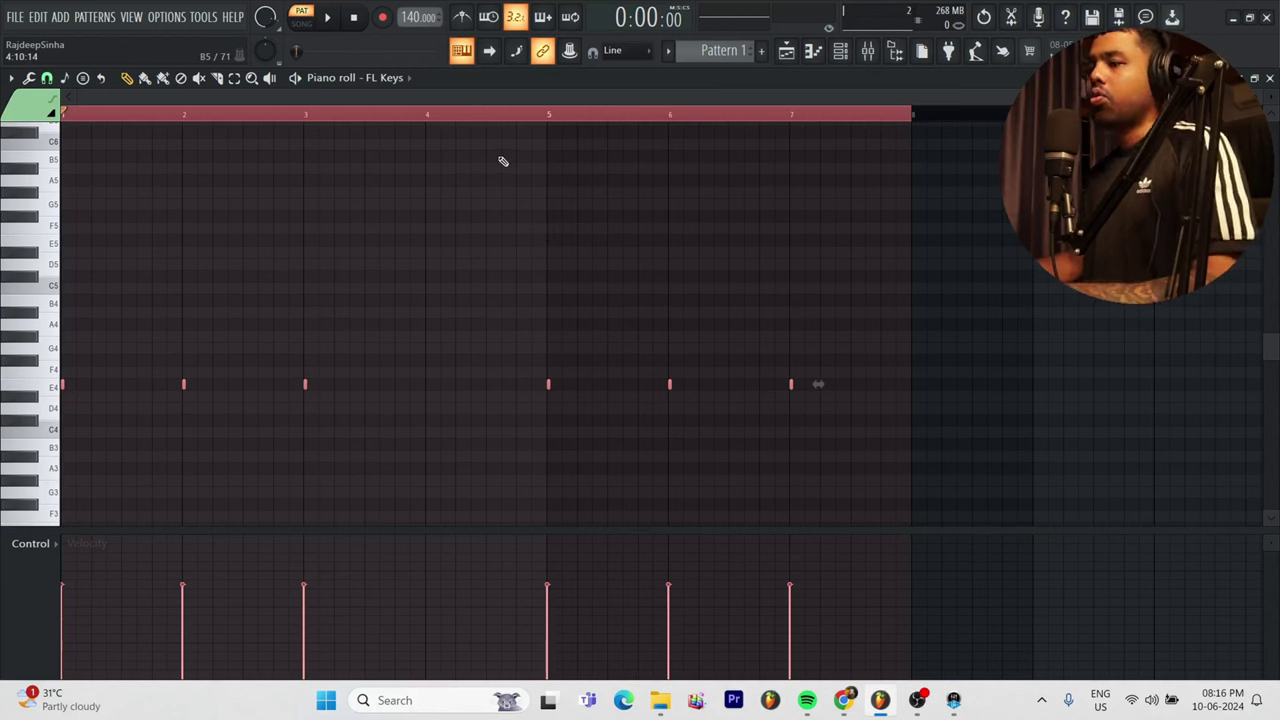
Replace the existing notes with a live-recorded FL Keys melody about four bars long, starting around G#5 and ending on G4.
key(Delete)
key(space)
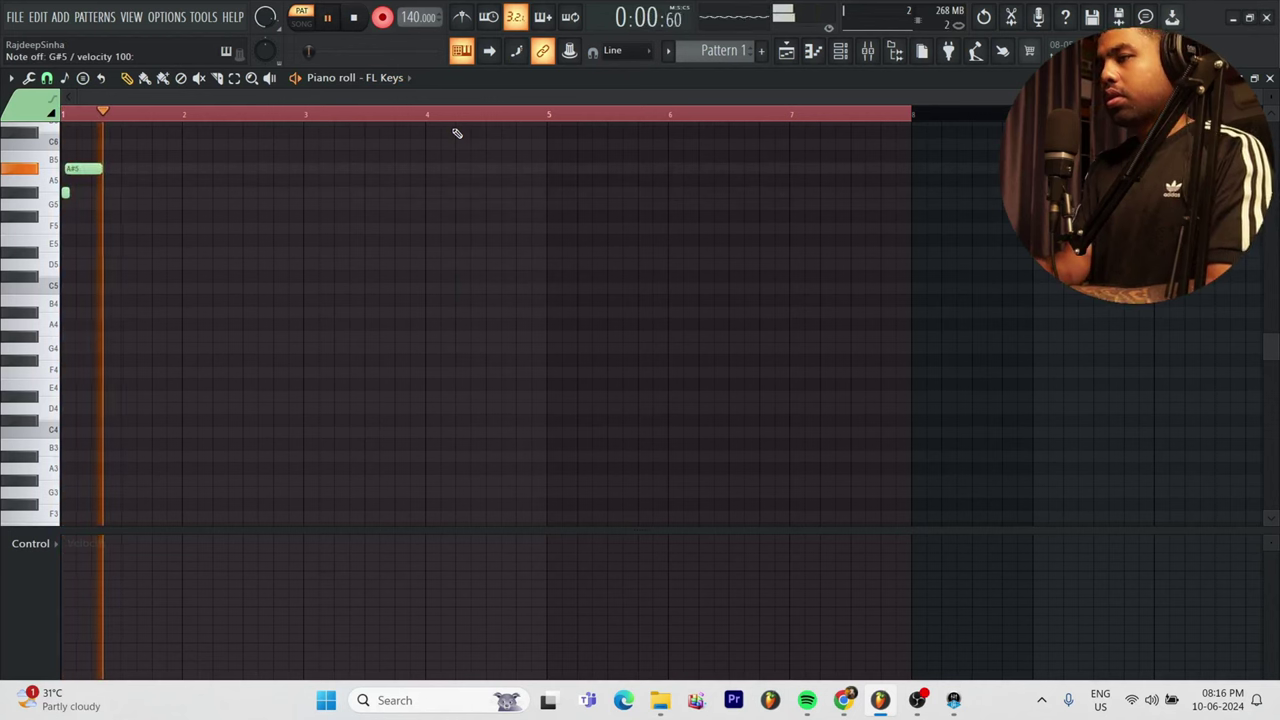
key(b)
key(h)
key(v)
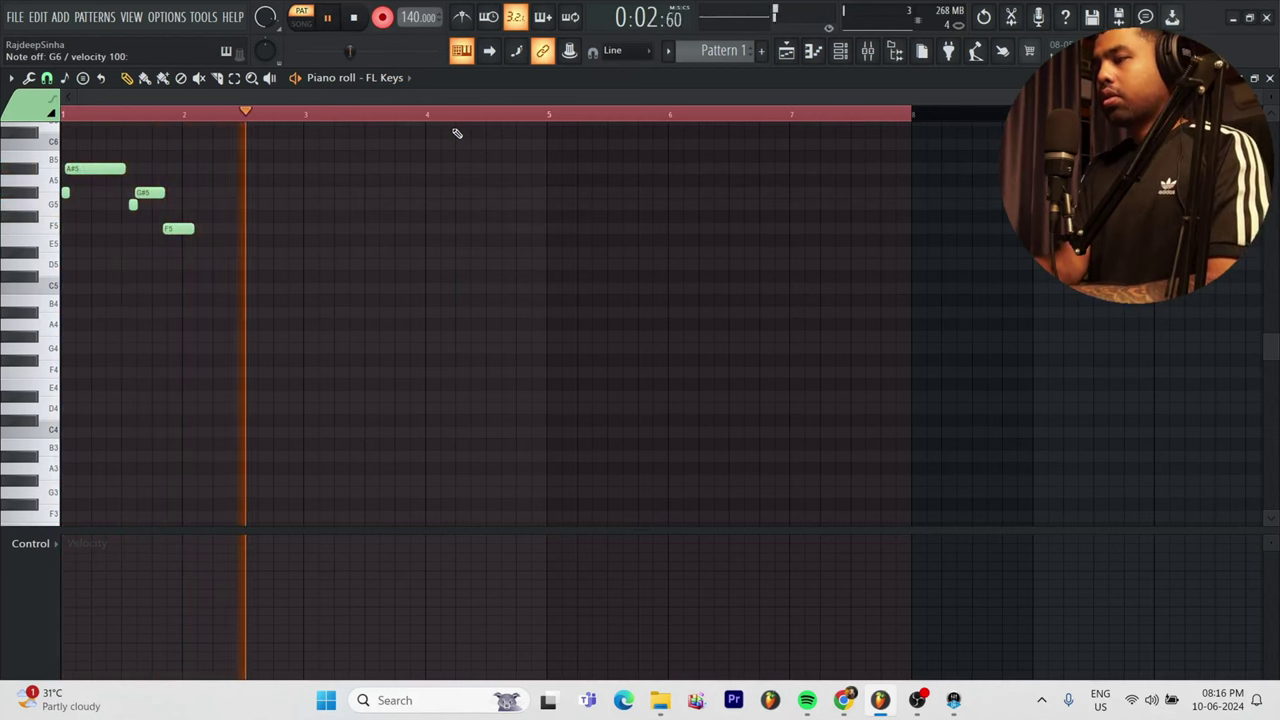
key(w)
key(b)
key(b)
key(x)
key(z)
key(b)
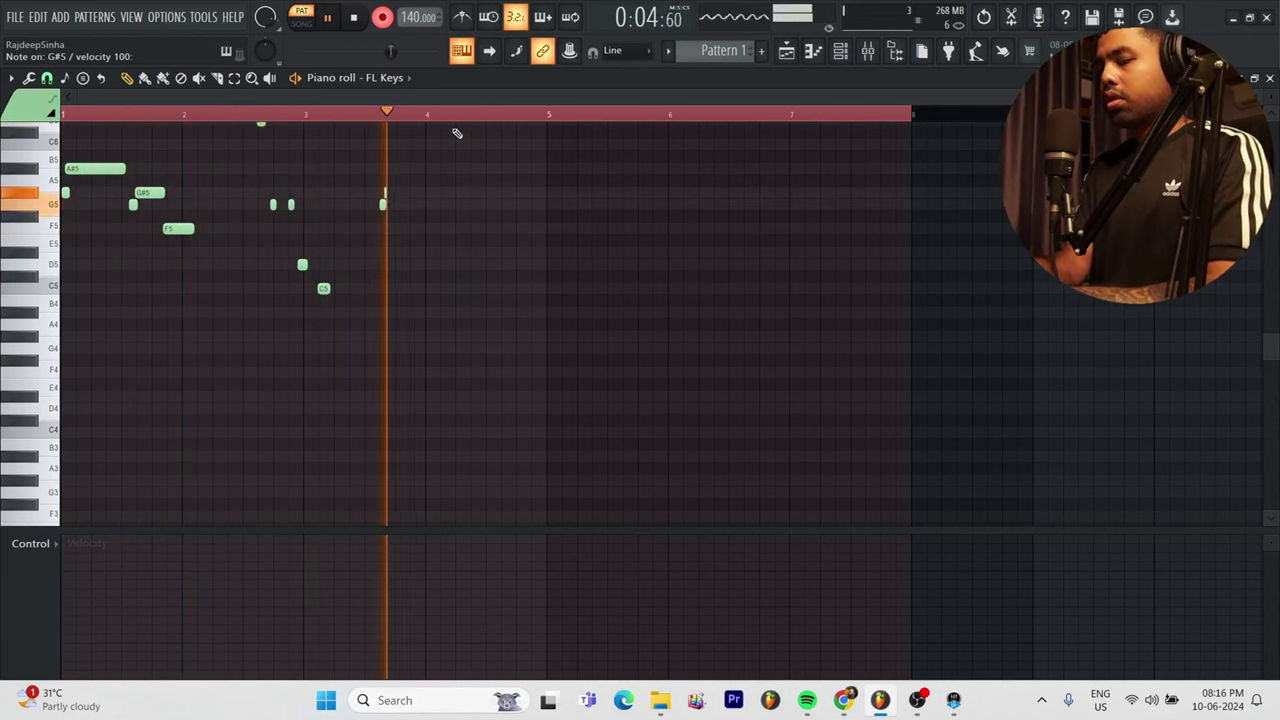
key(h)
key(j)
key(h)
key(b)
key(b)
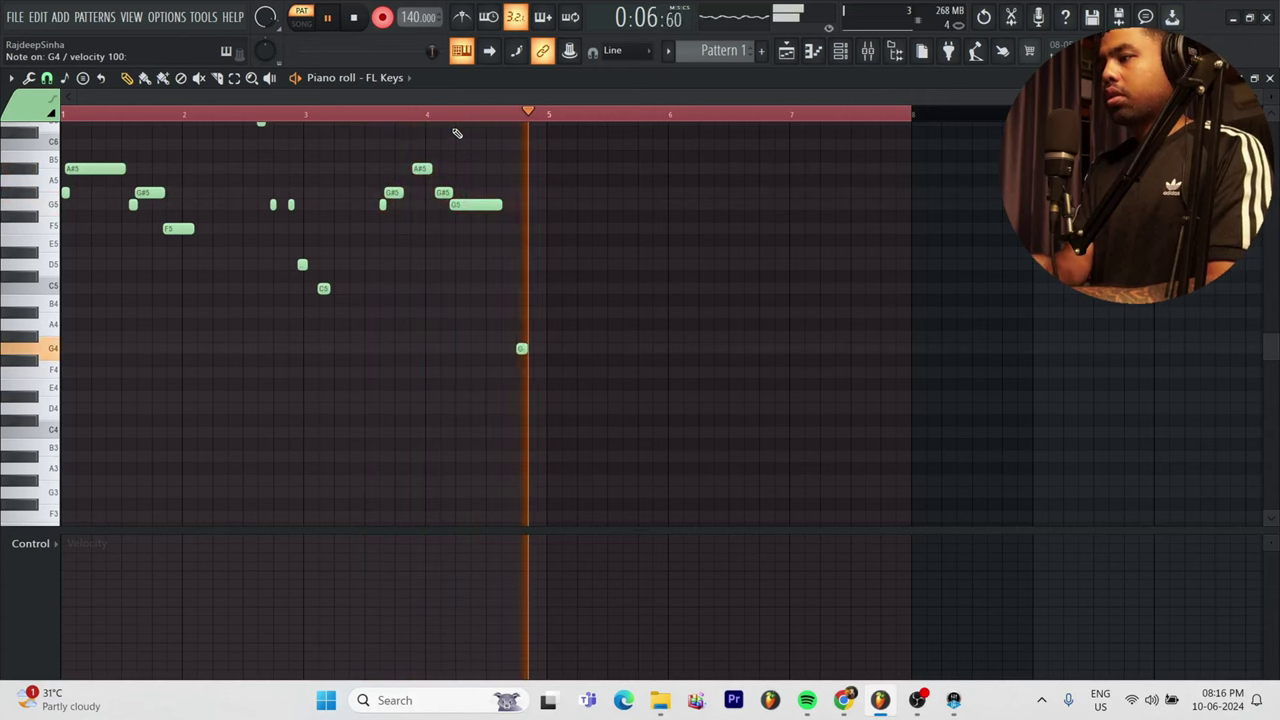
key(space)
Select all the recorded melody notes and quick-quantize them to the grid.
scroll(566, 387, up, 5)
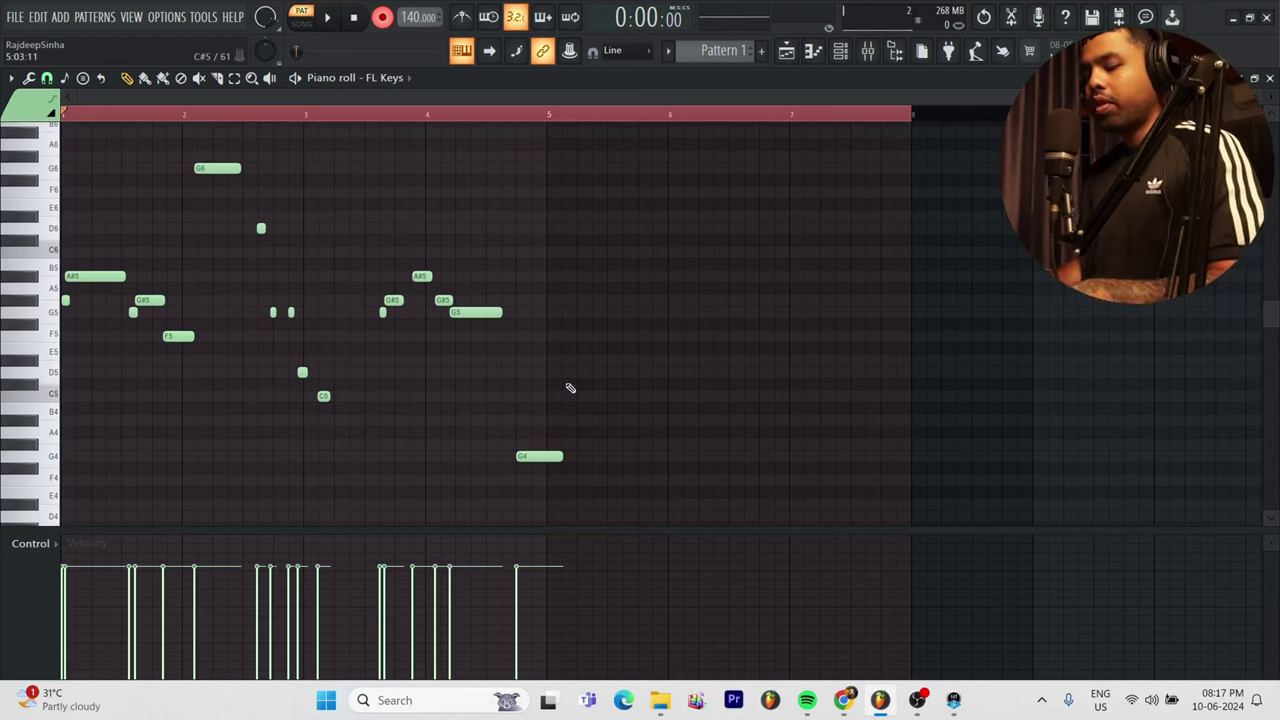
key(ctrl+a)
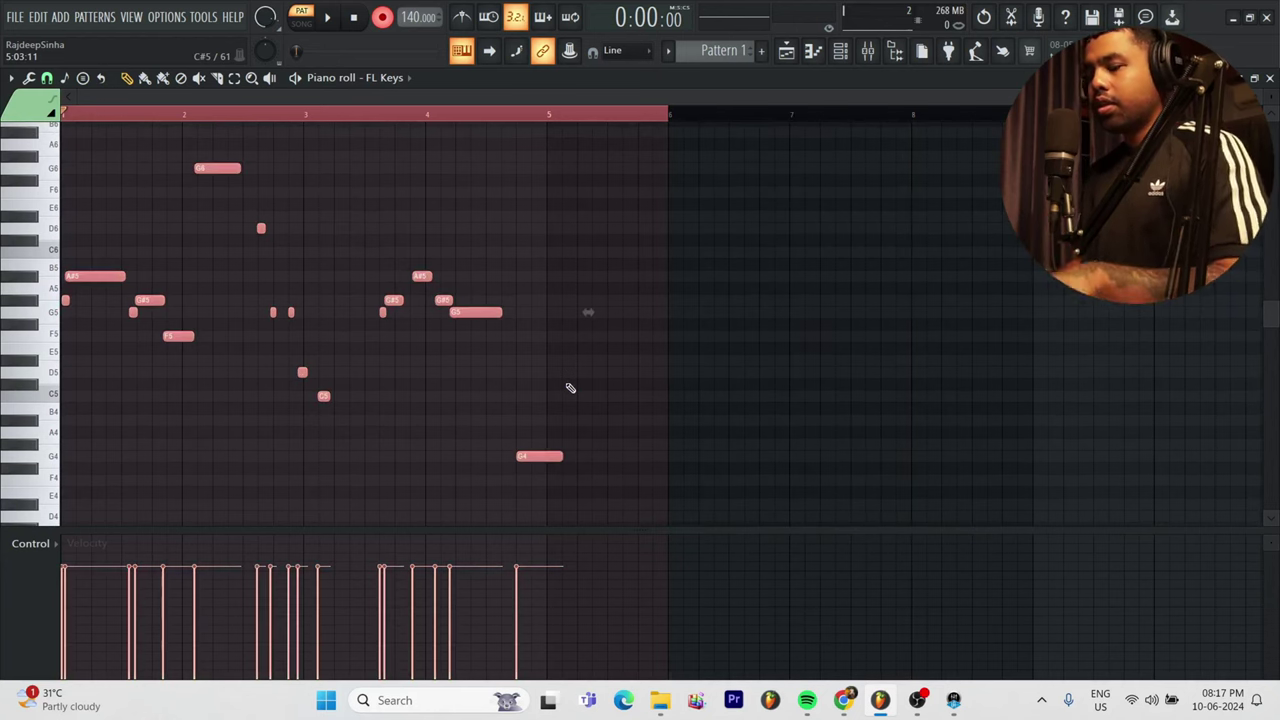
key(ctrl+q)
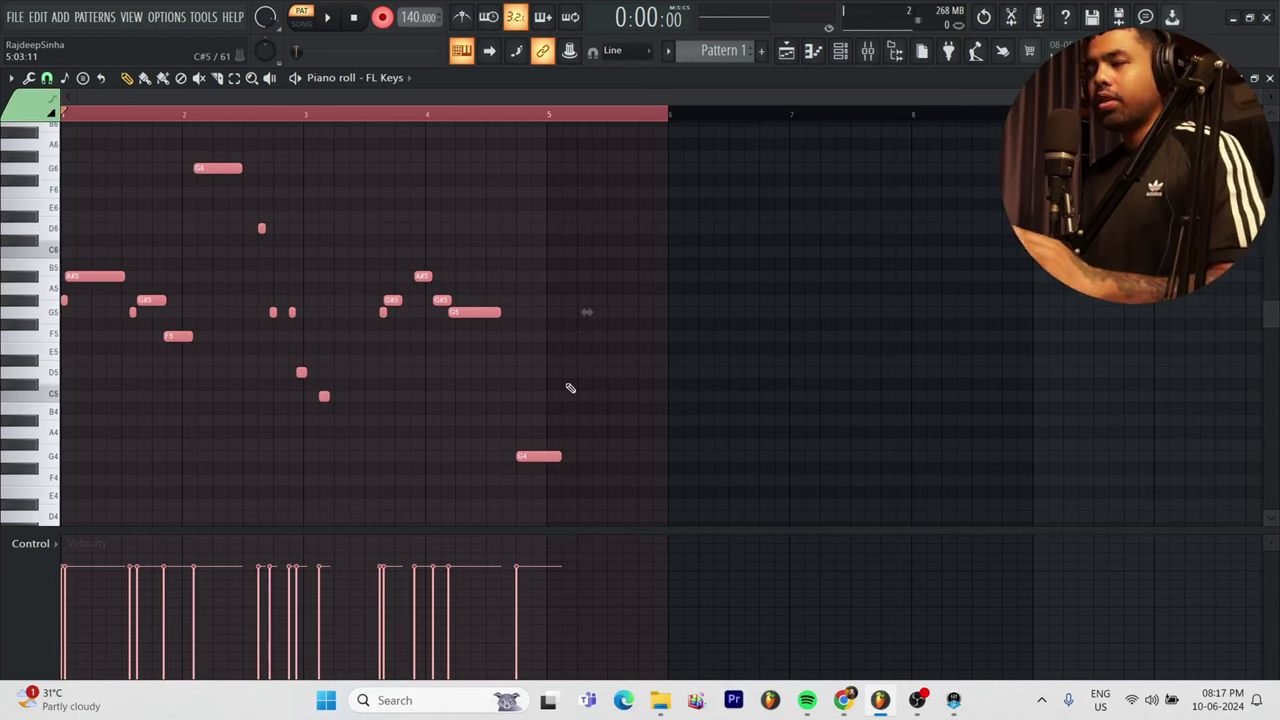
Quantize the selected melody with the Default template and Quantize end time, adjusting the start time strength, and accept.
key(alt+q)
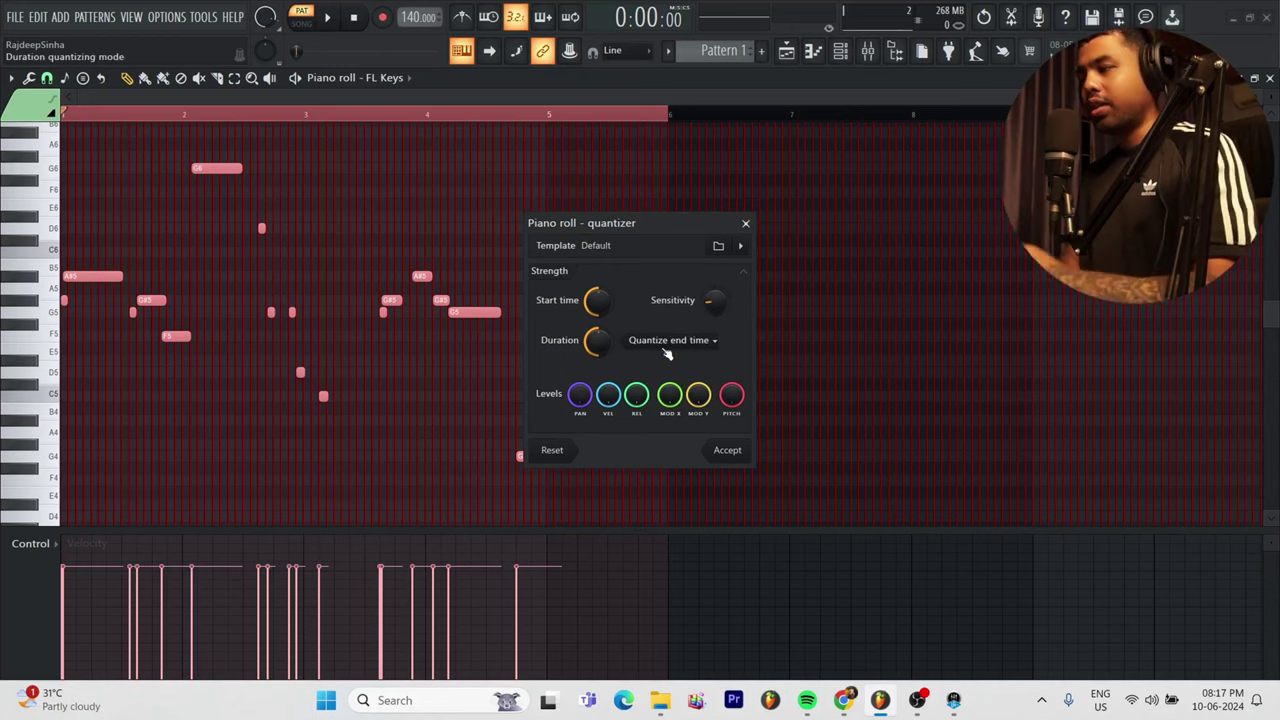
click(740, 245)
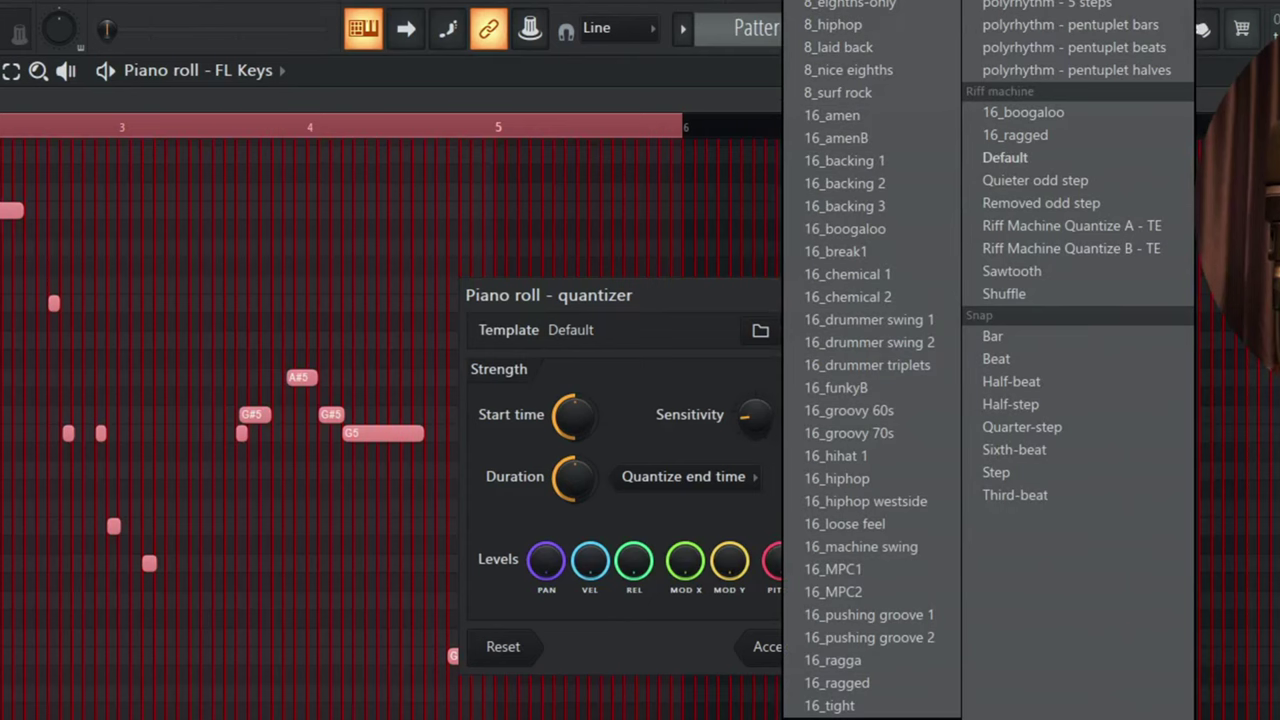
drag(575, 416, 575, 434)
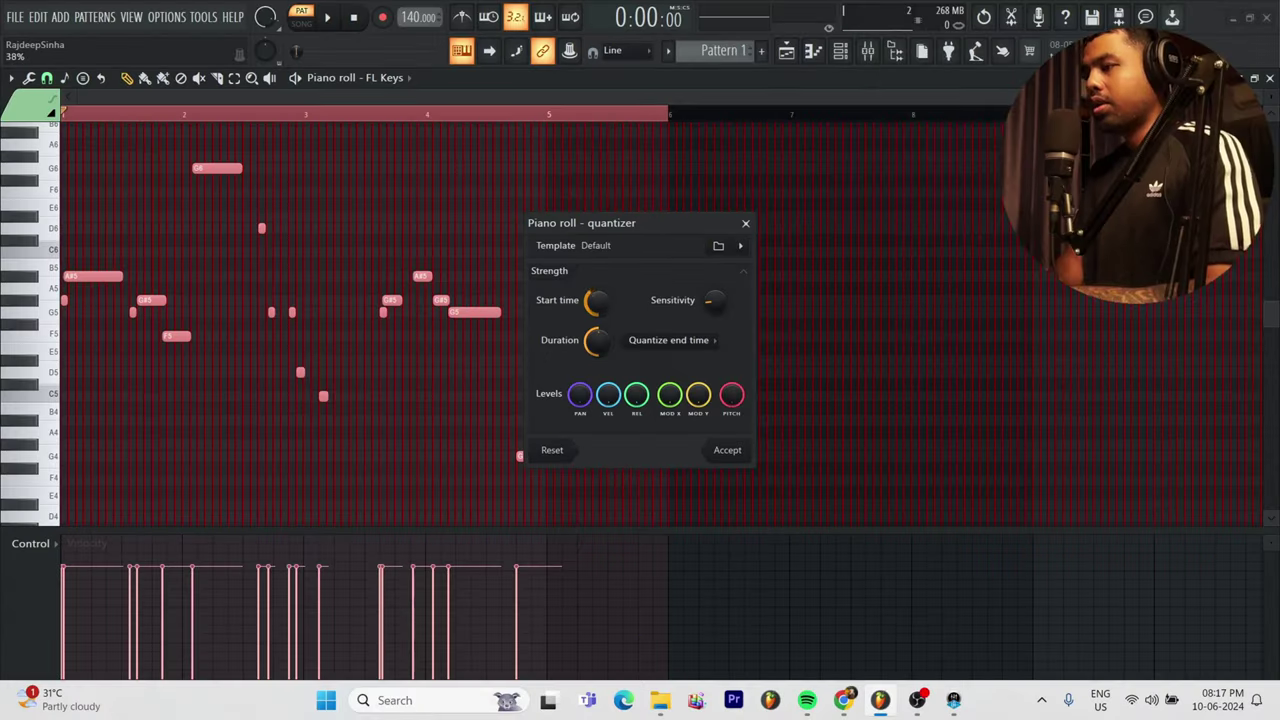
drag(596, 300, 596, 285)
click(665, 340)
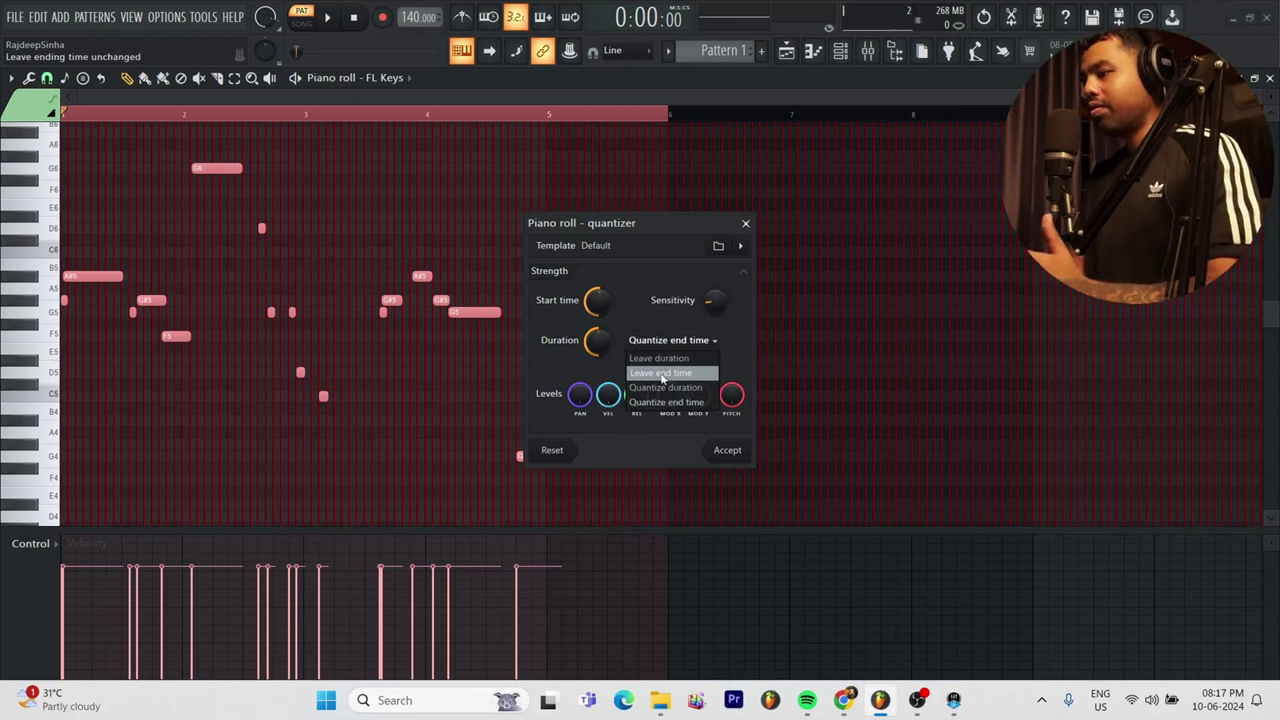
drag(608, 395, 608, 335)
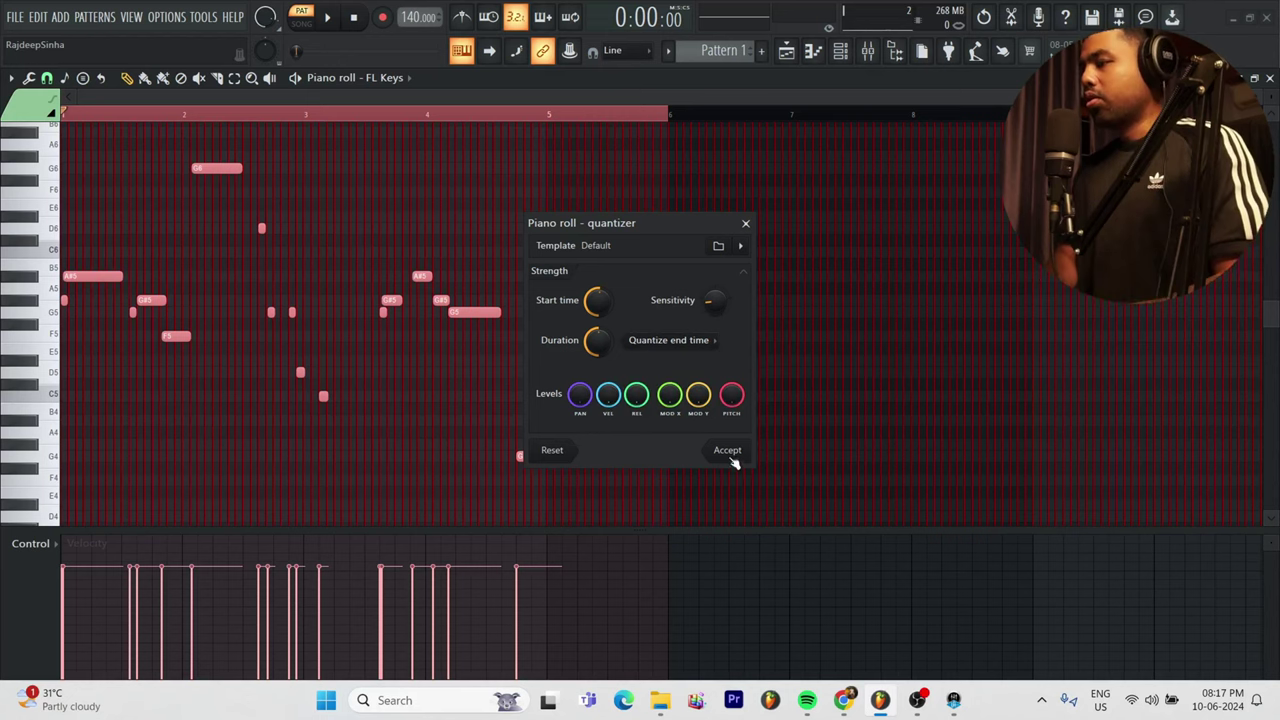
click(729, 458)
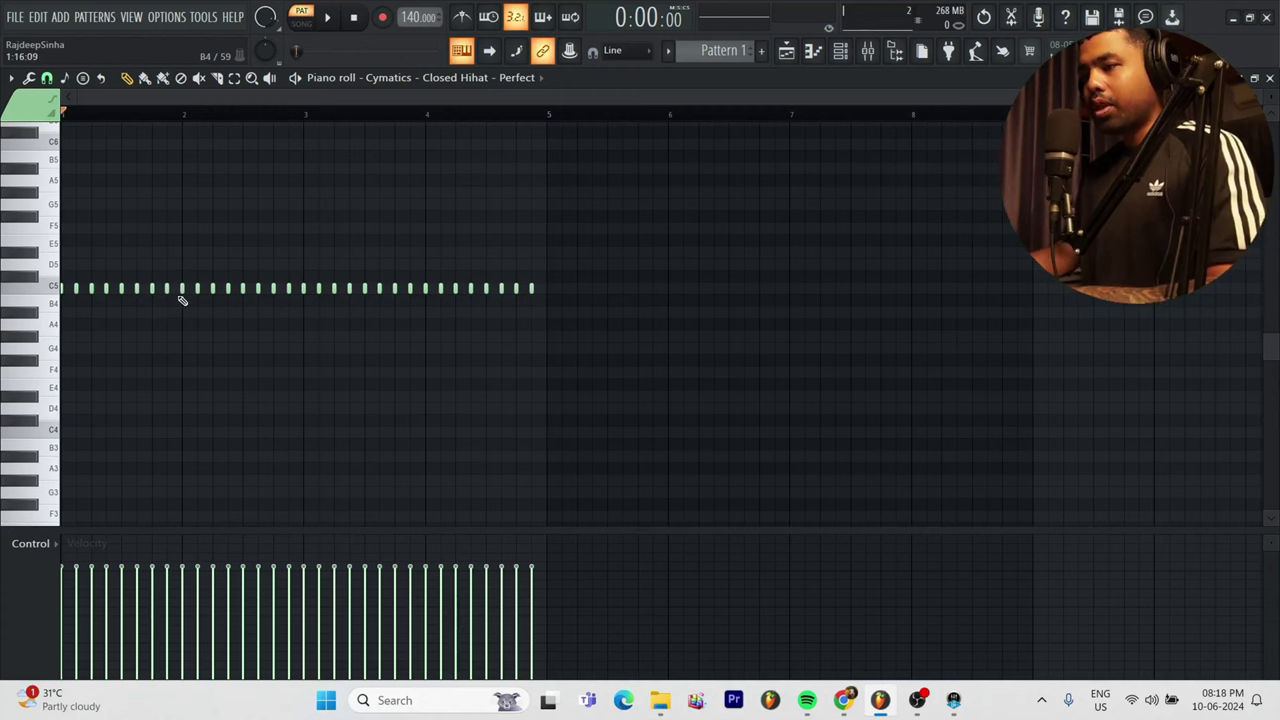
Randomly select about half of the closed hi-hat notes, lower their velocity slightly and play the pattern.
drag(104, 275, 79, 301)
drag(164, 274, 176, 318)
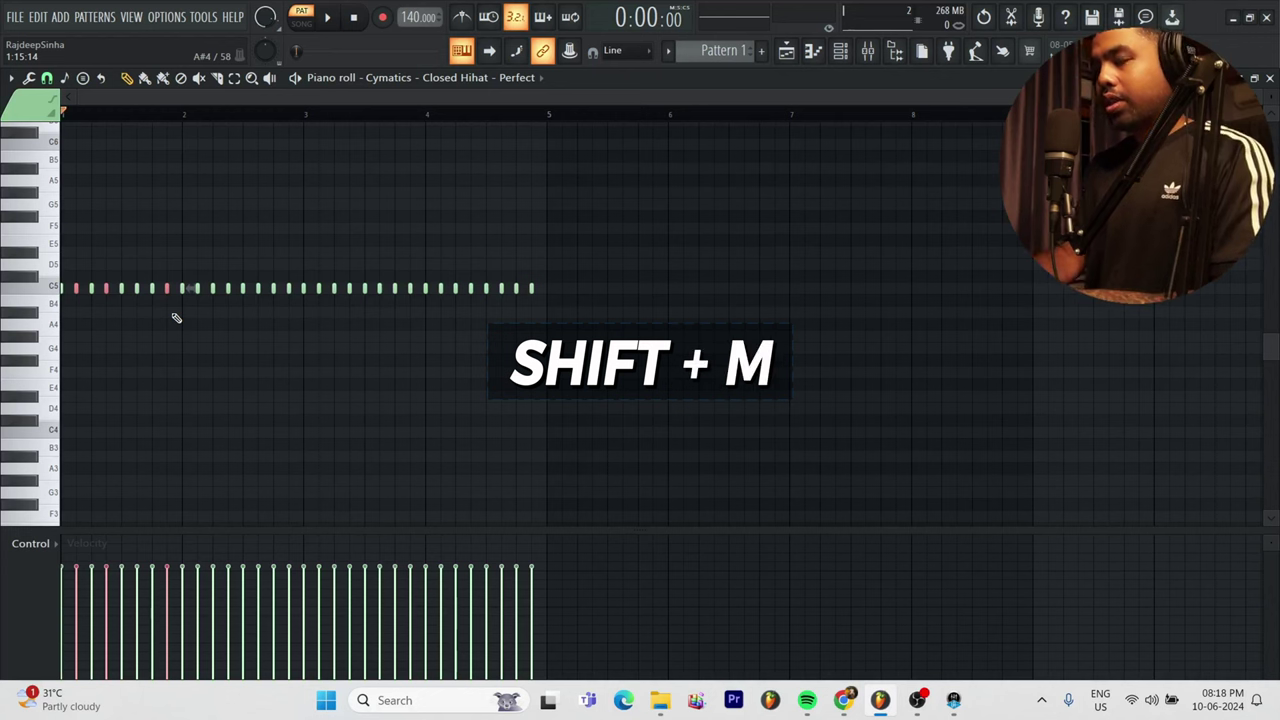
key(shift+m)
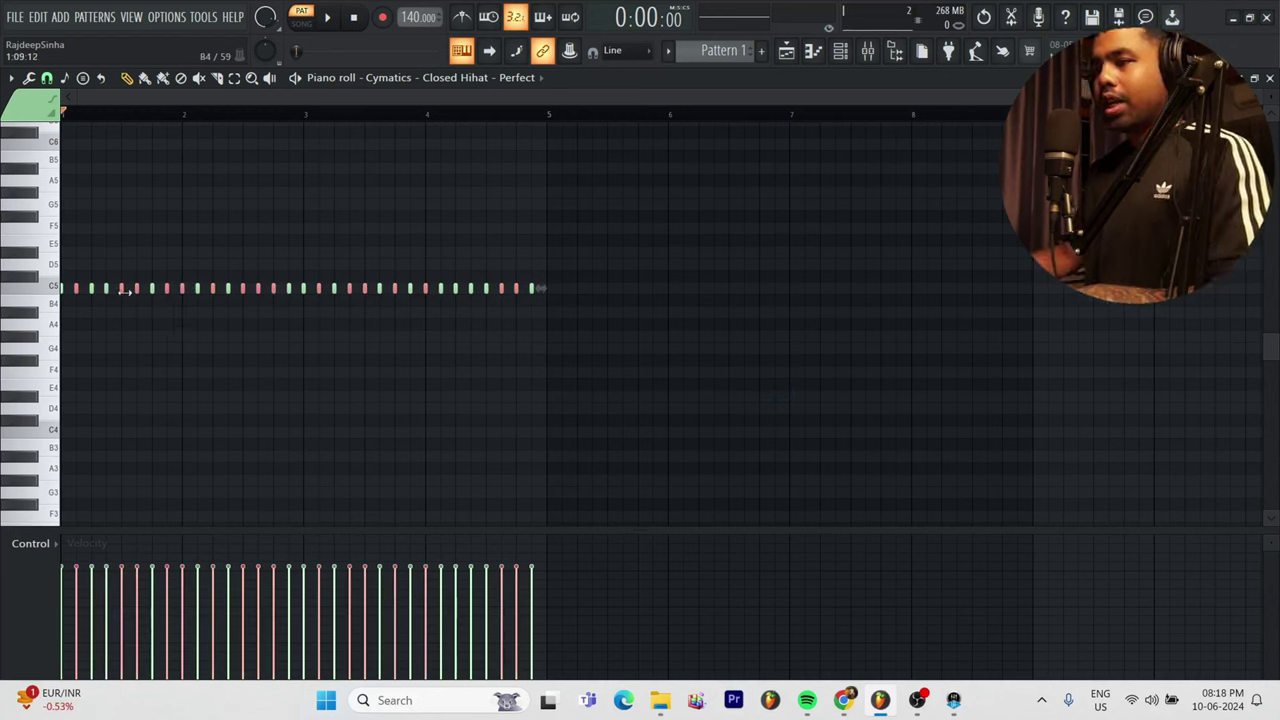
scroll(122, 288, down, 3)
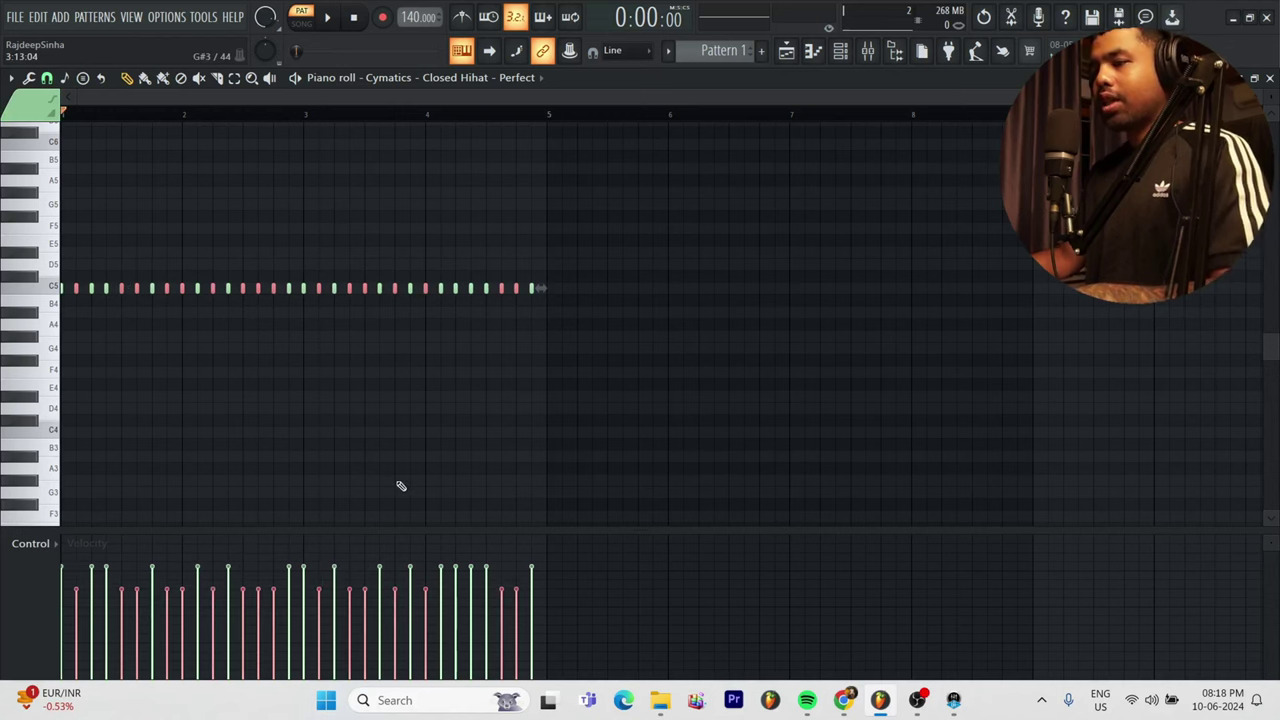
key(space)
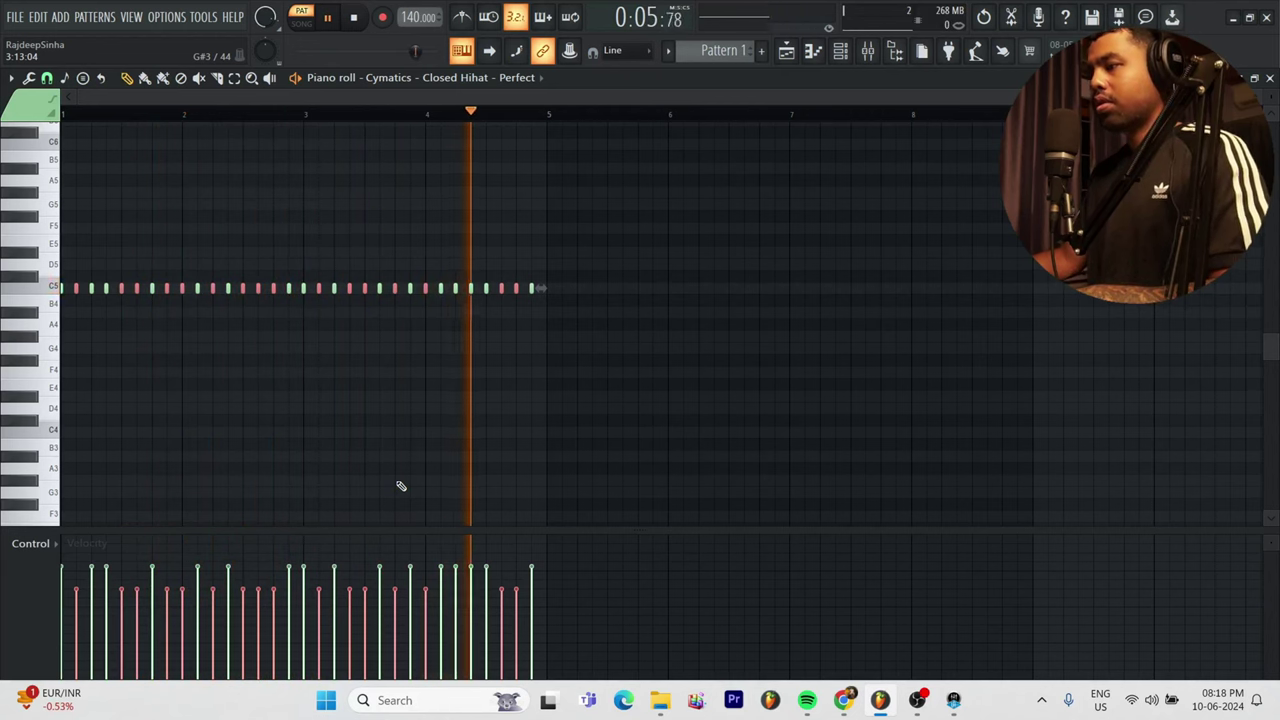
key(space)
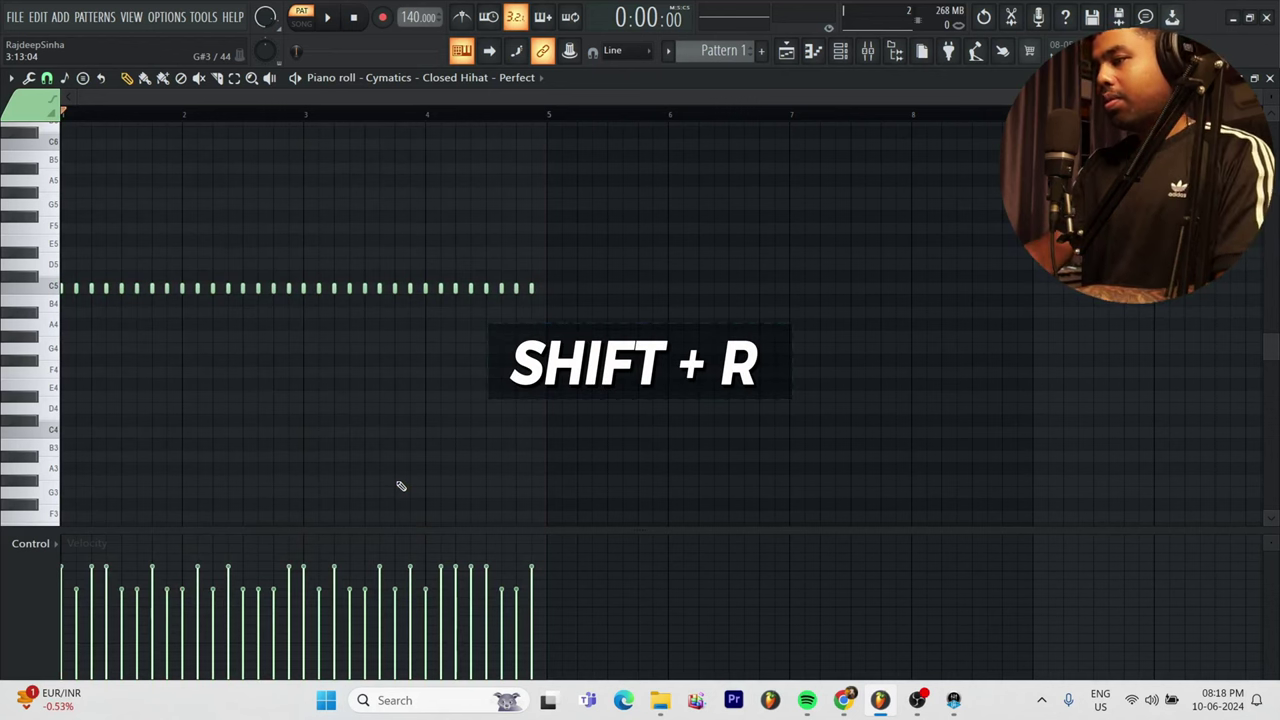
Randomly select a small handful of hi-hat notes across the four bars, reduce their velocity slightly and play the pattern.
key(shift+r)
key(shift+r)
key(shift+r)
key(shift+r)
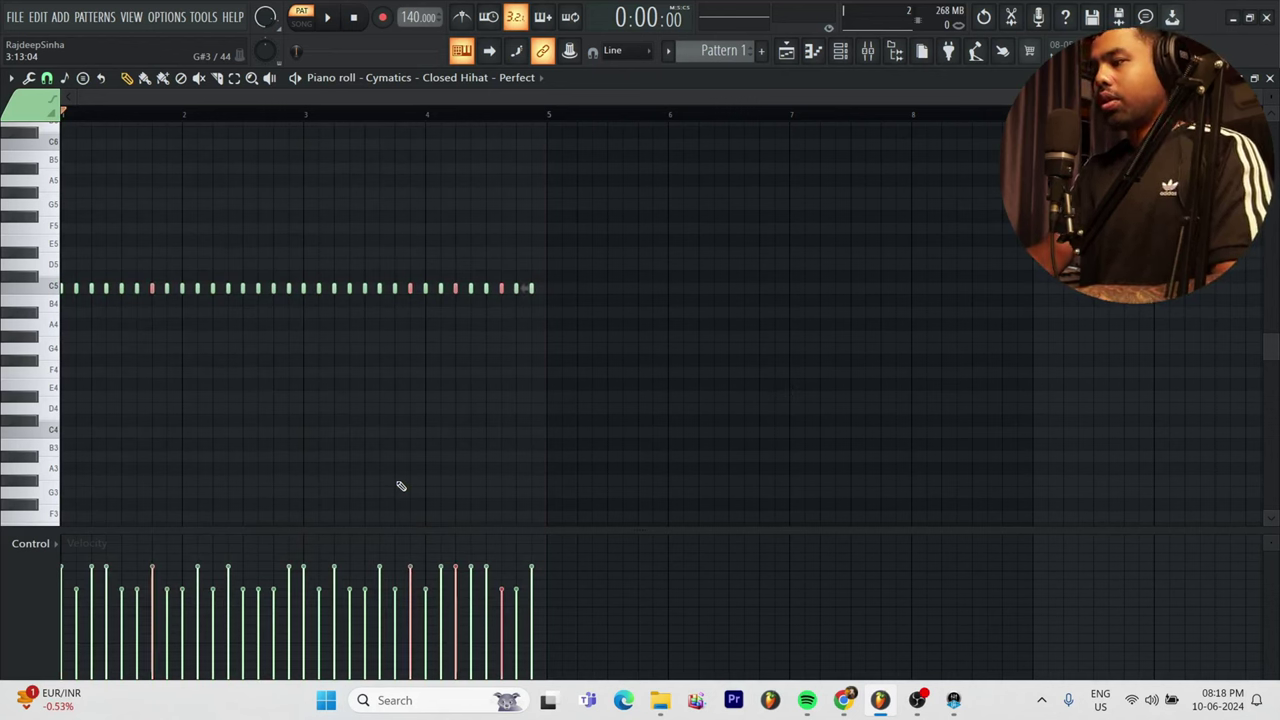
key(shift+r)
key(shift+r)
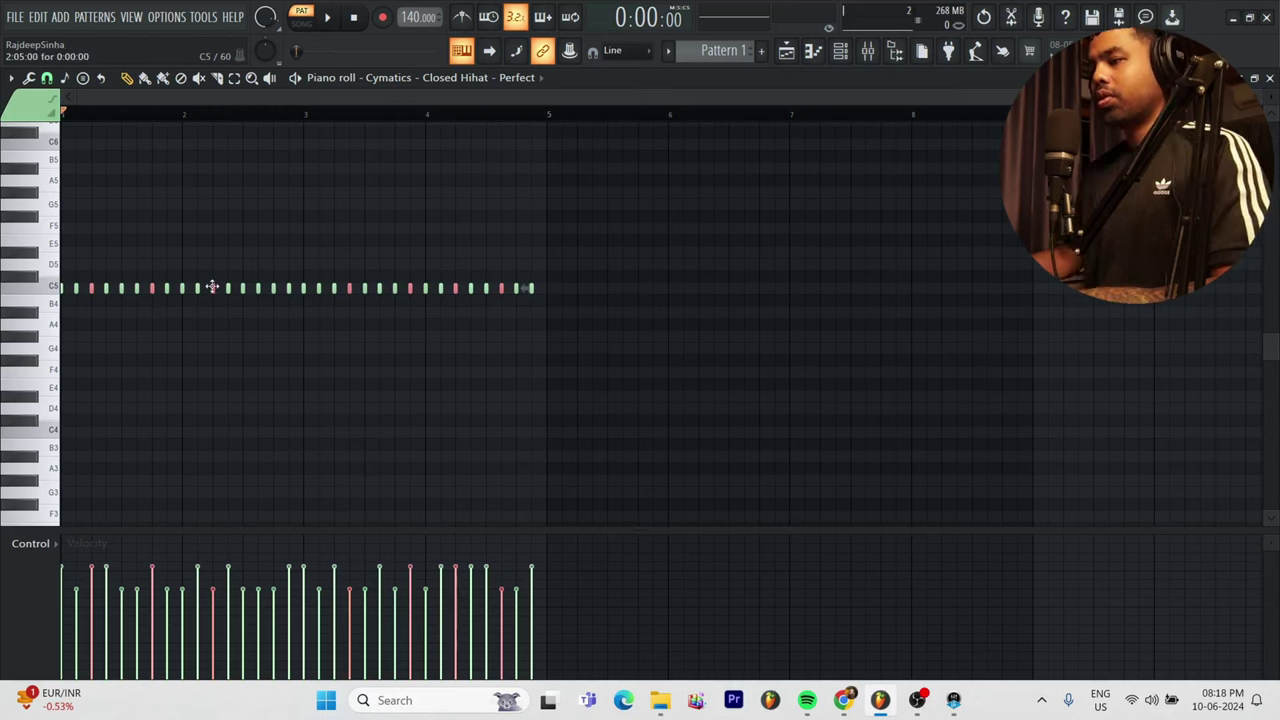
alt+scroll(212, 287, down, 3)
key(space)
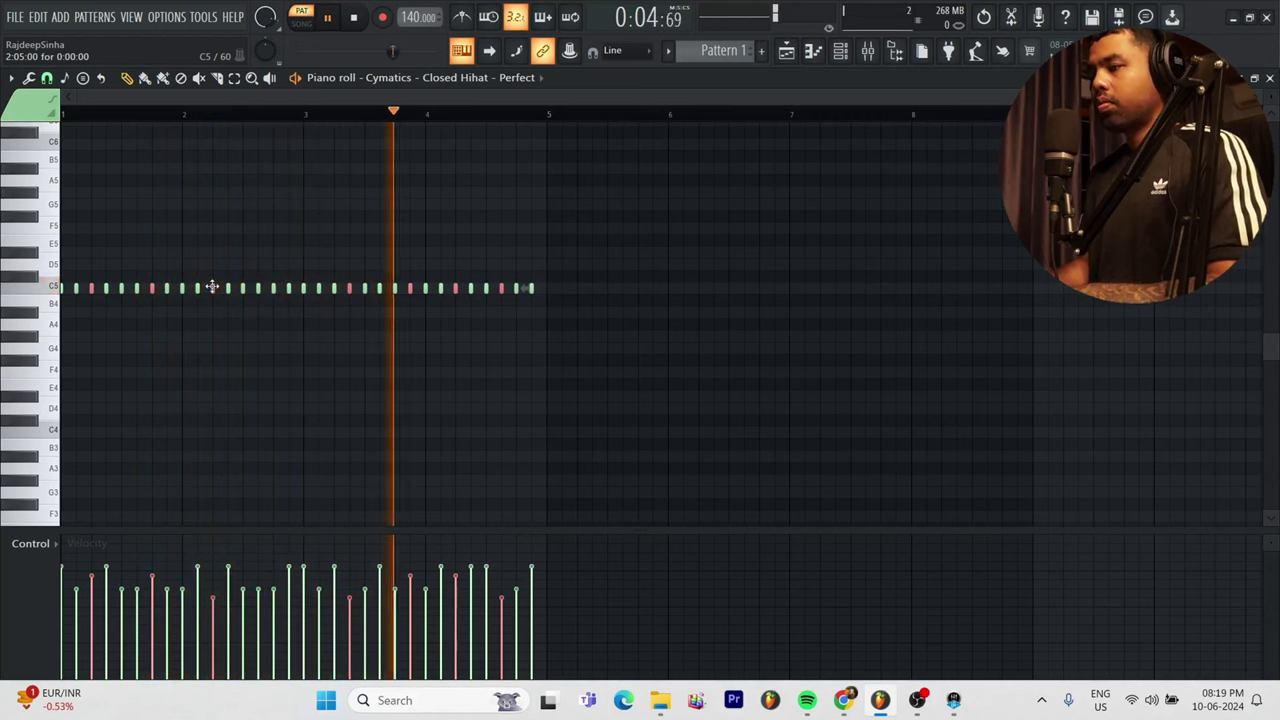
key(space)
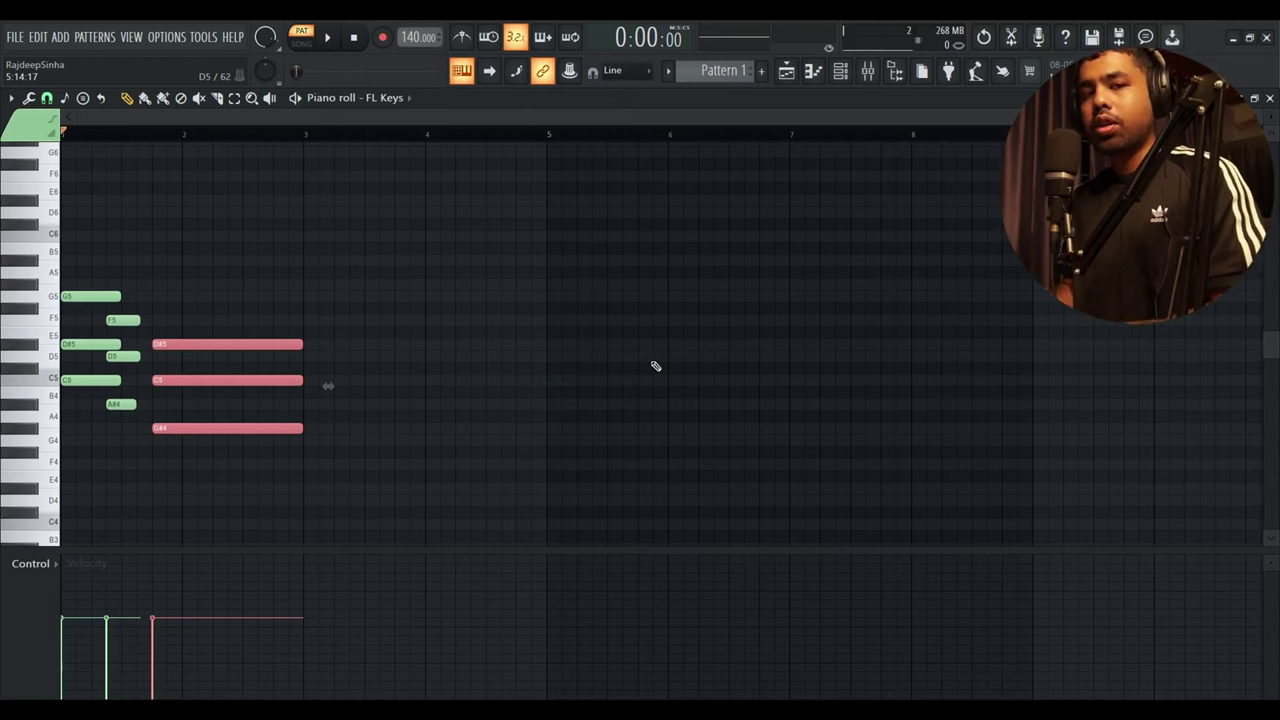
Play back the three-chord FL Keys progression in the first two bars.
scroll(649, 368, down, 1)
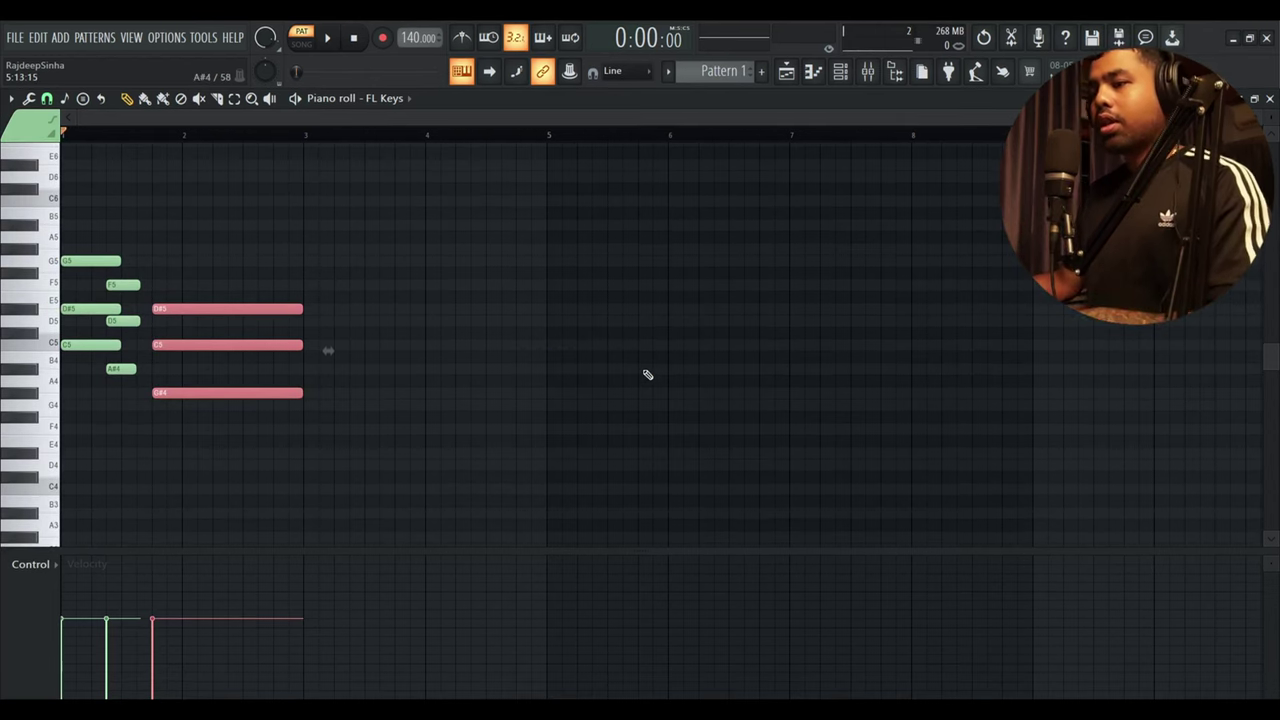
key(space)
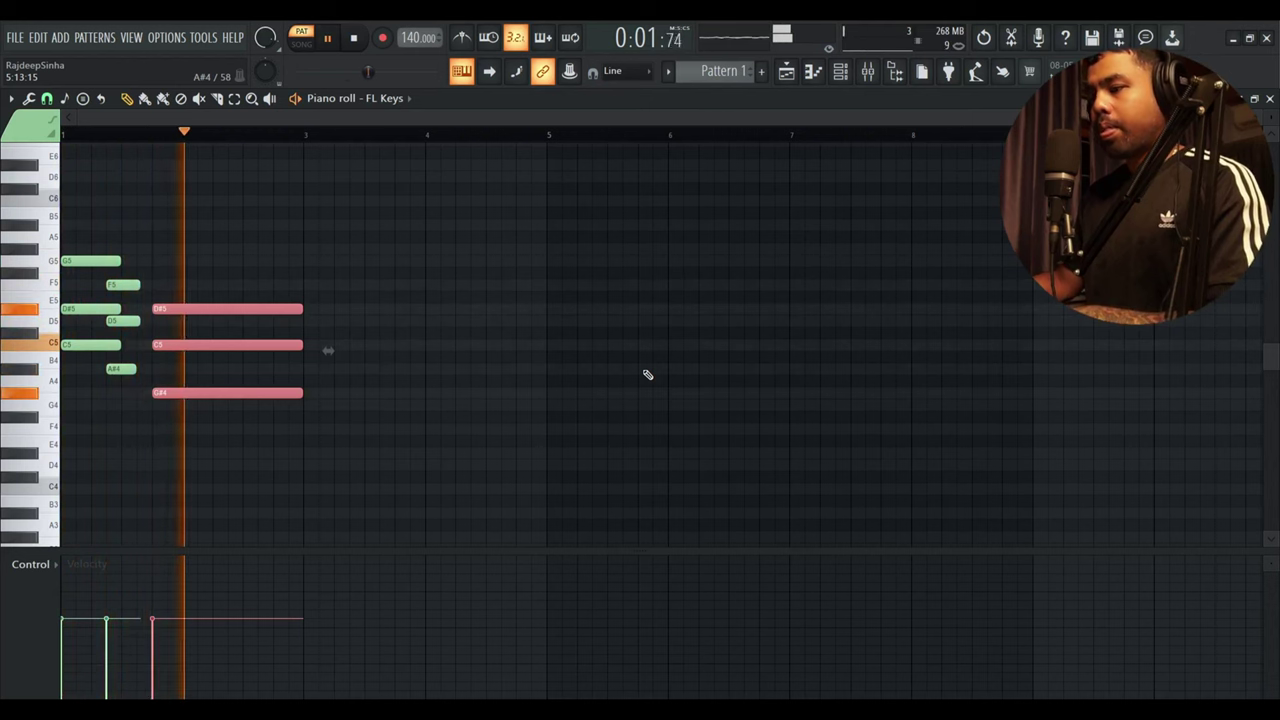
key(space)
Strum all the chord notes, previewing the effect and using a shorter start time strength with Preserve end enabled.
key(ctrl+a)
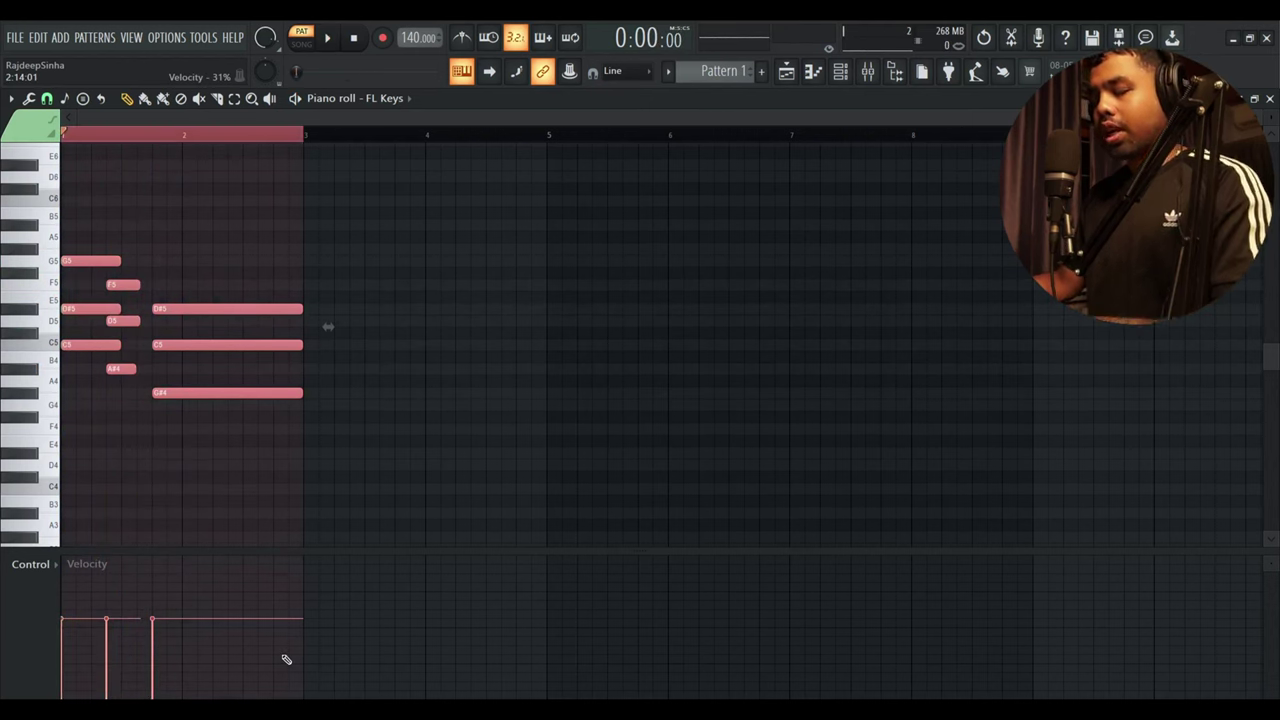
key(alt+s)
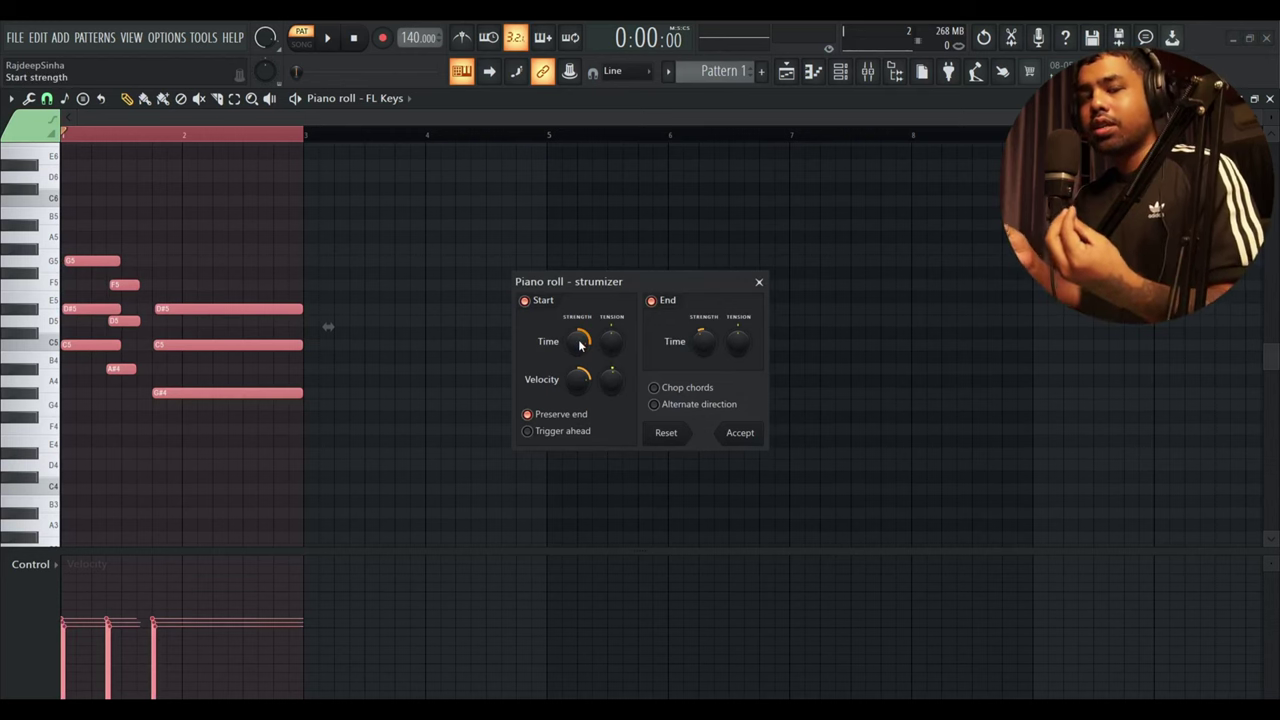
key(space)
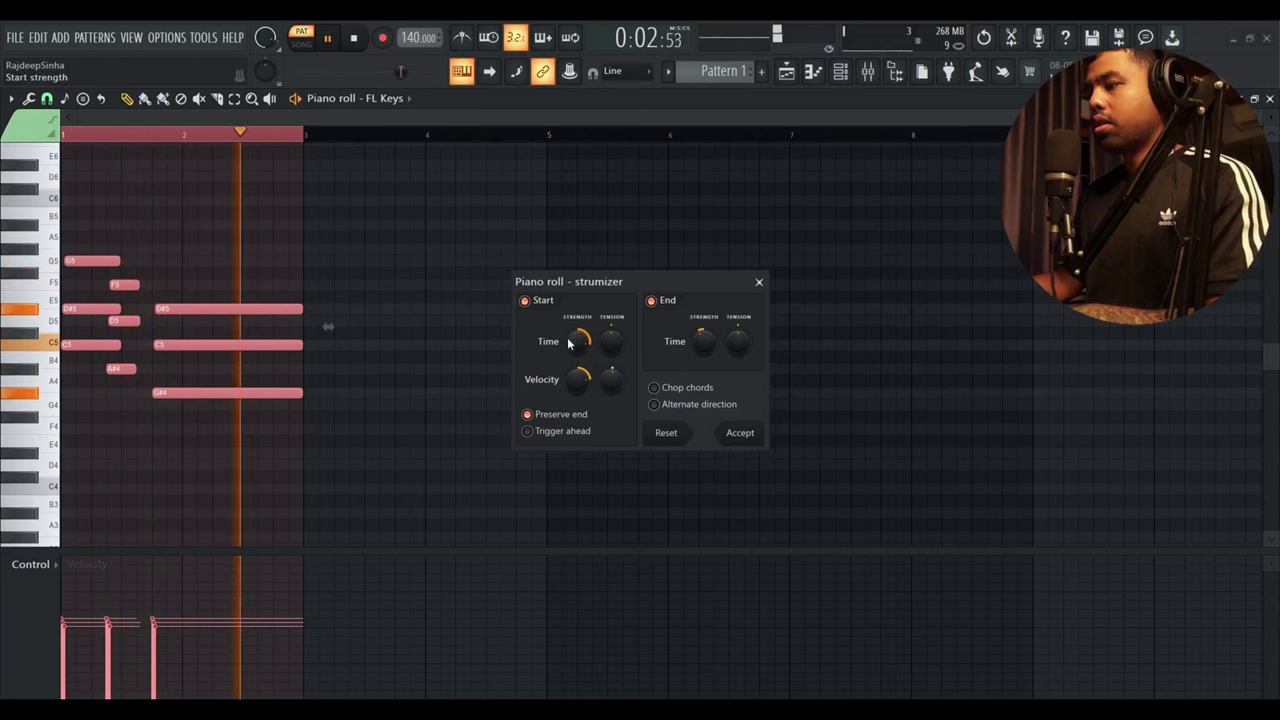
key(space)
drag(583, 374, 583, 346)
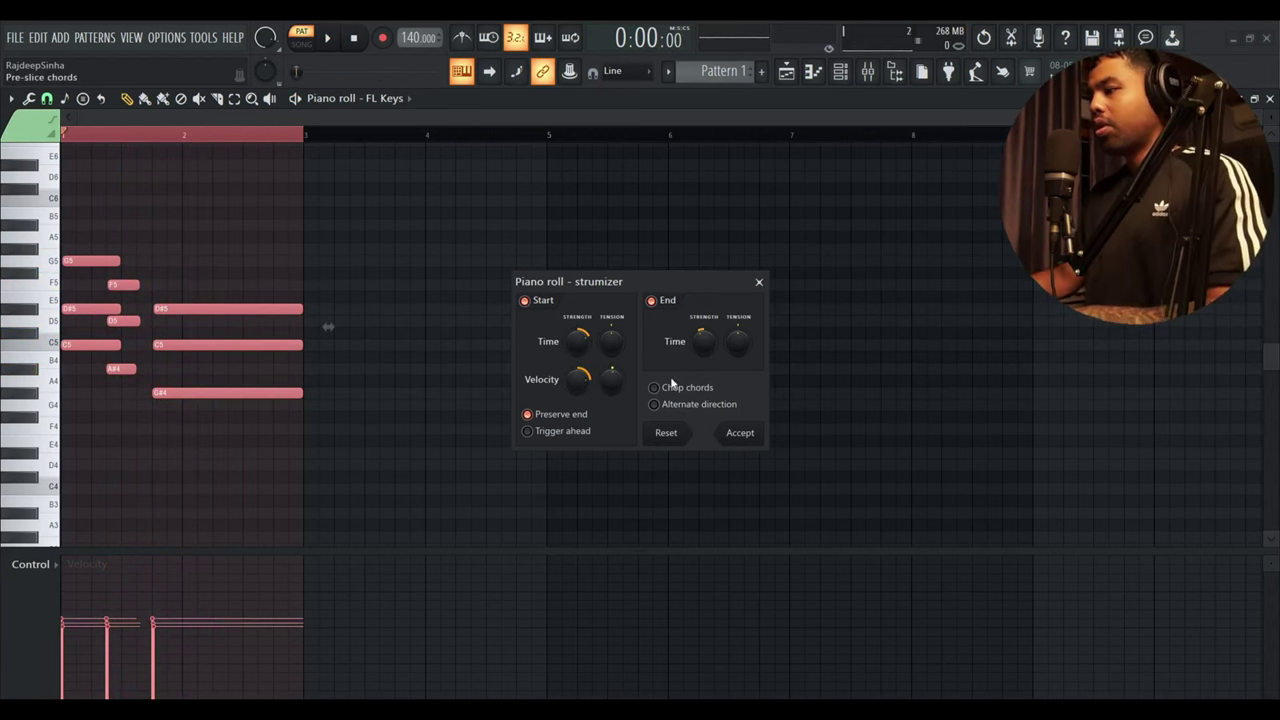
click(742, 440)
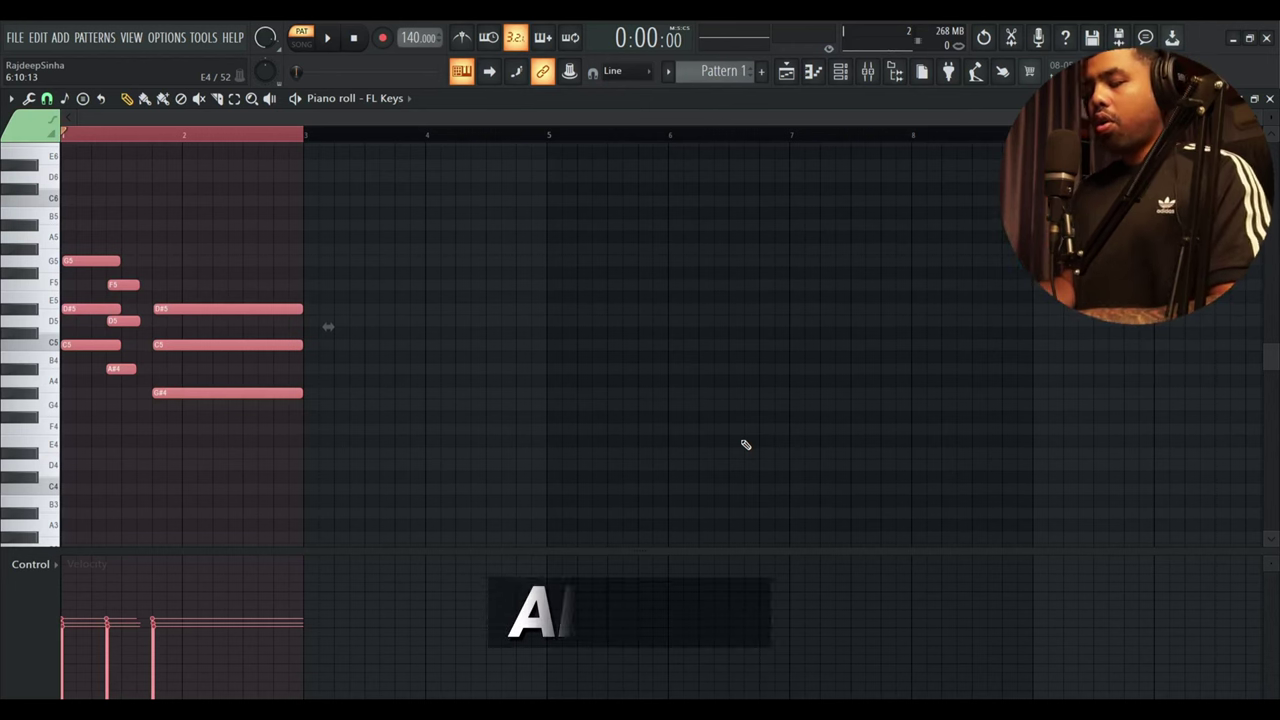
Arpeggiate the three chords in the first two bars with a range of 2 and Chord sync.
key(alt+a)
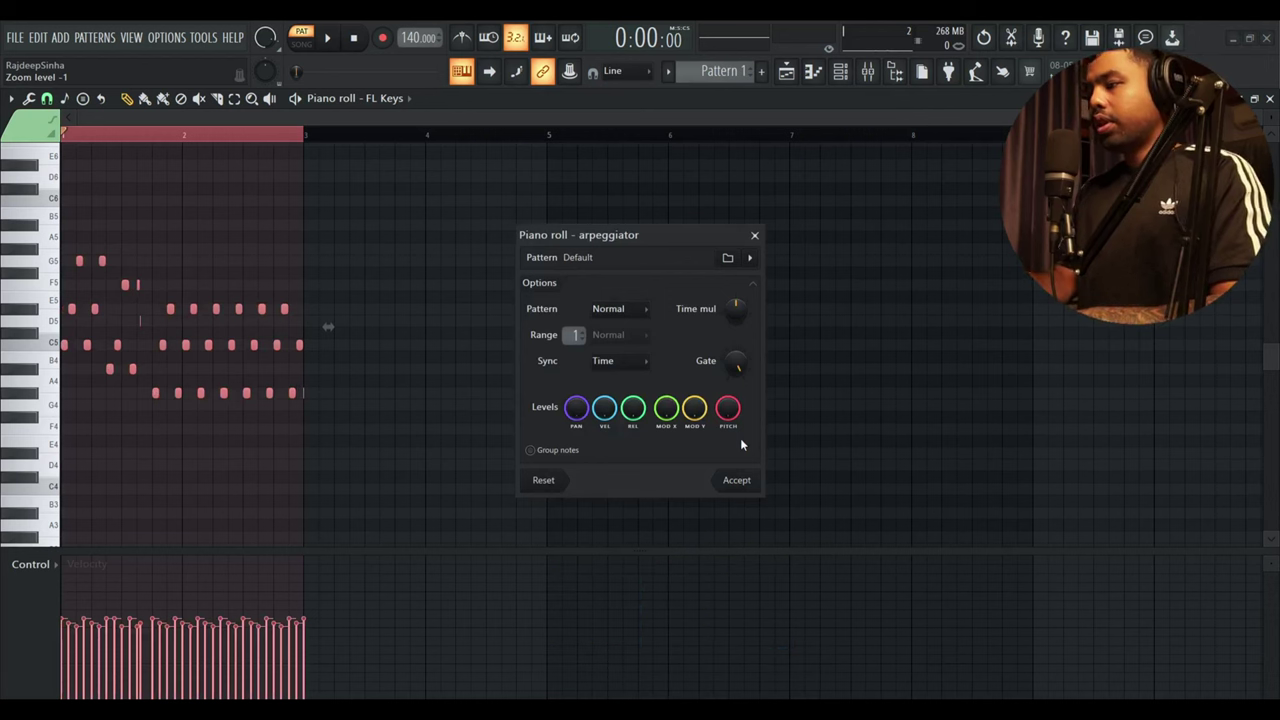
click(618, 308)
click(622, 310)
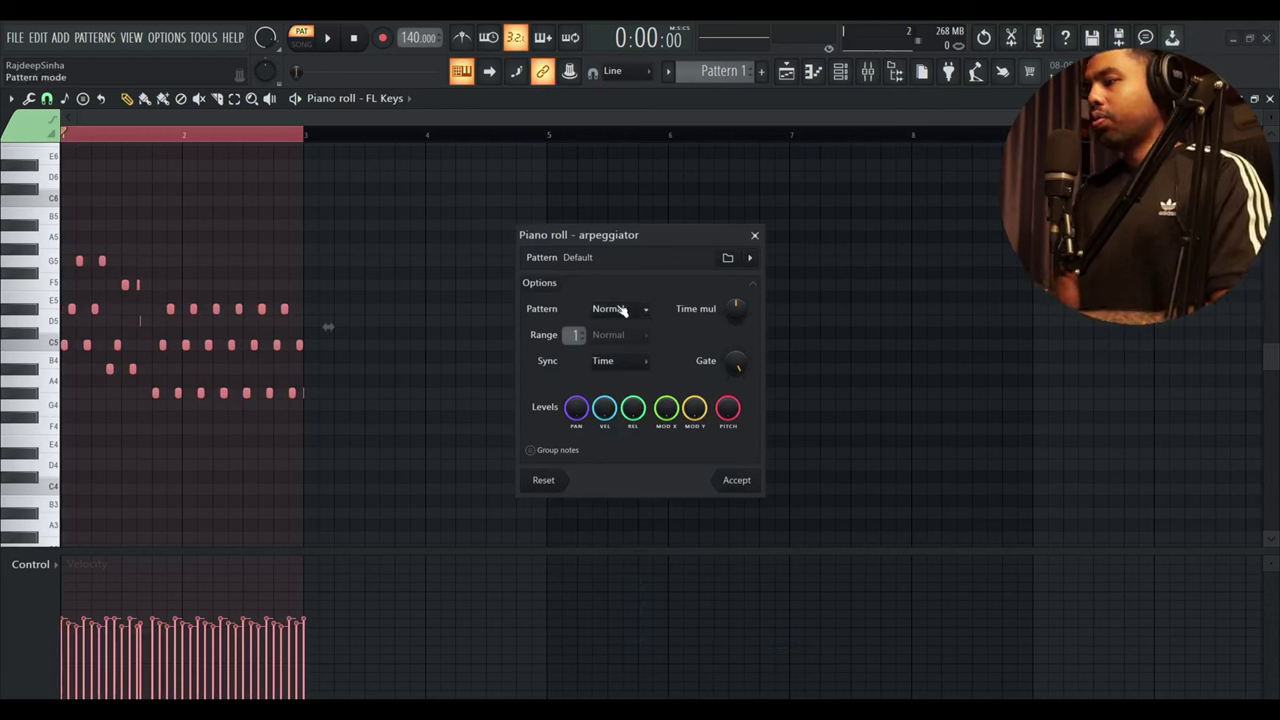
scroll(575, 335, up, 1)
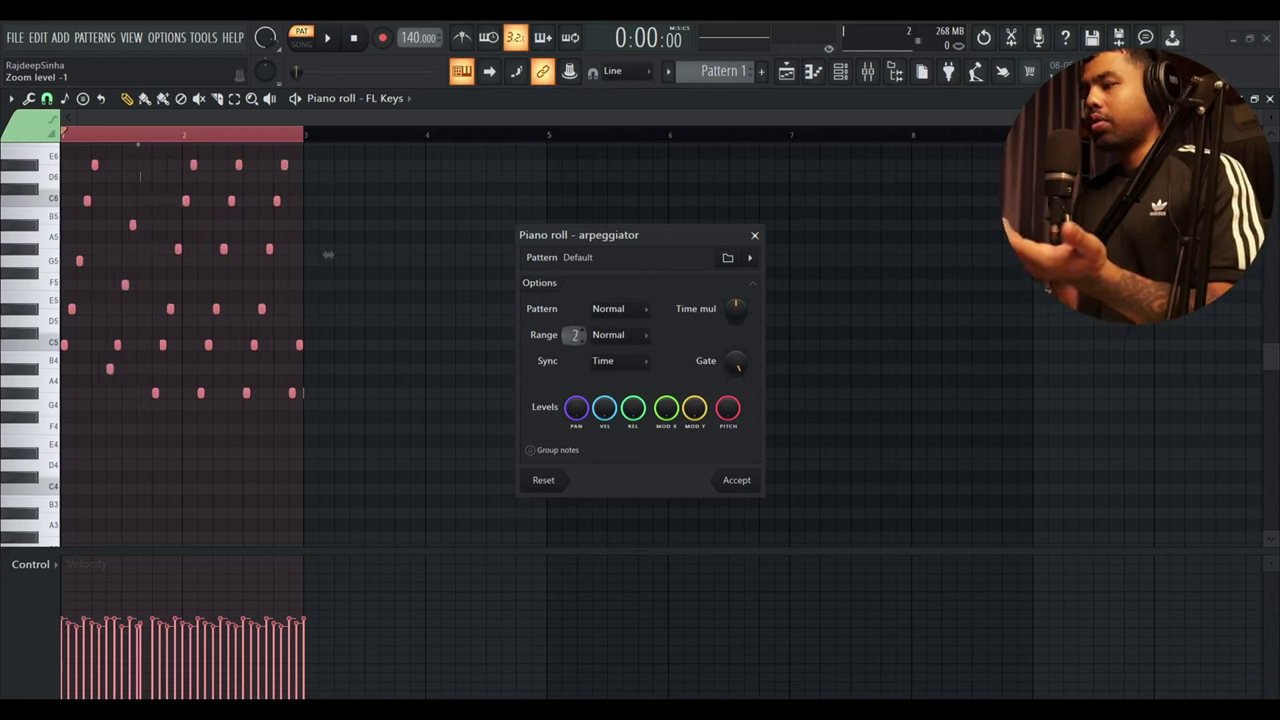
click(602, 362)
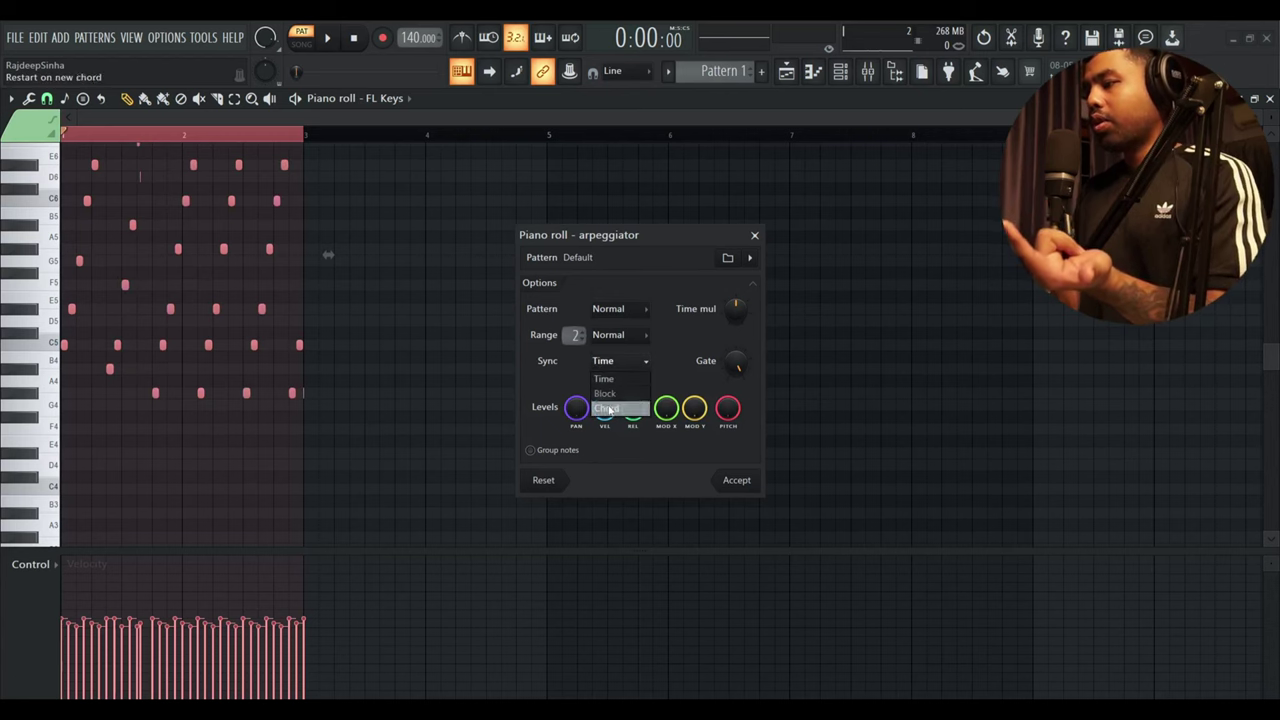
click(606, 408)
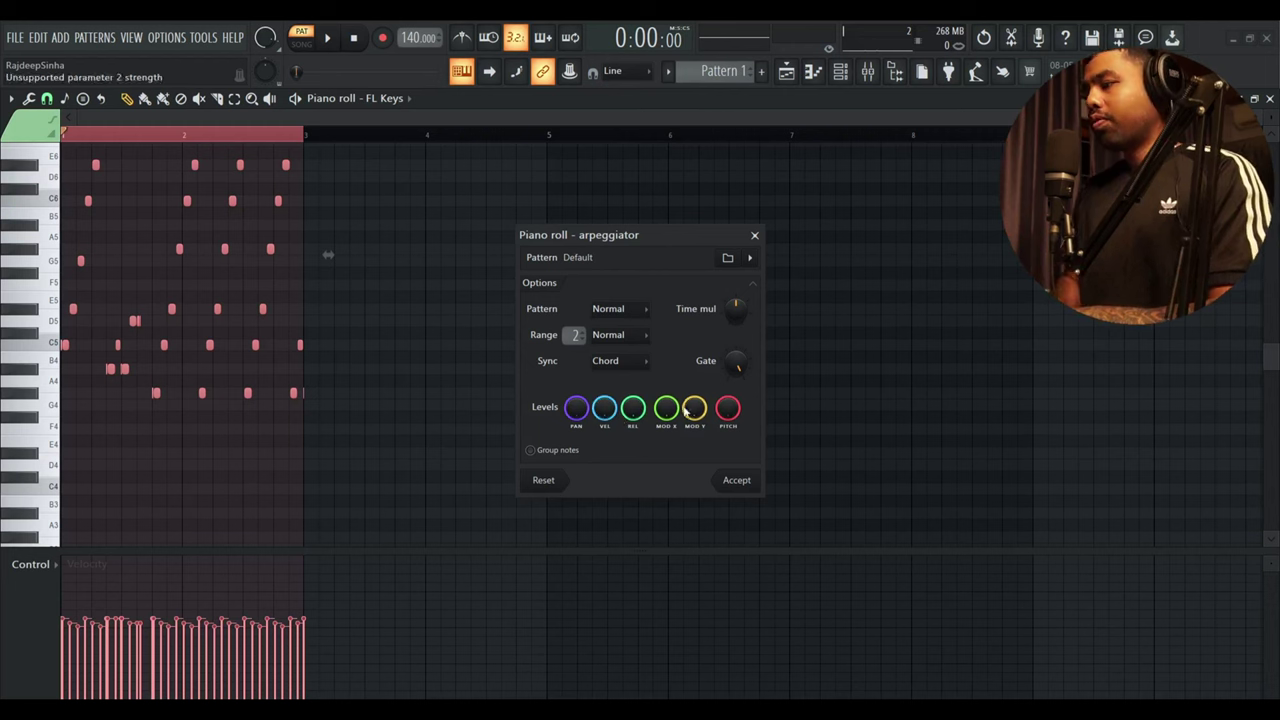
Keep the arpeggio pattern on Normal, apply the arpeggiator and play the result.
click(620, 309)
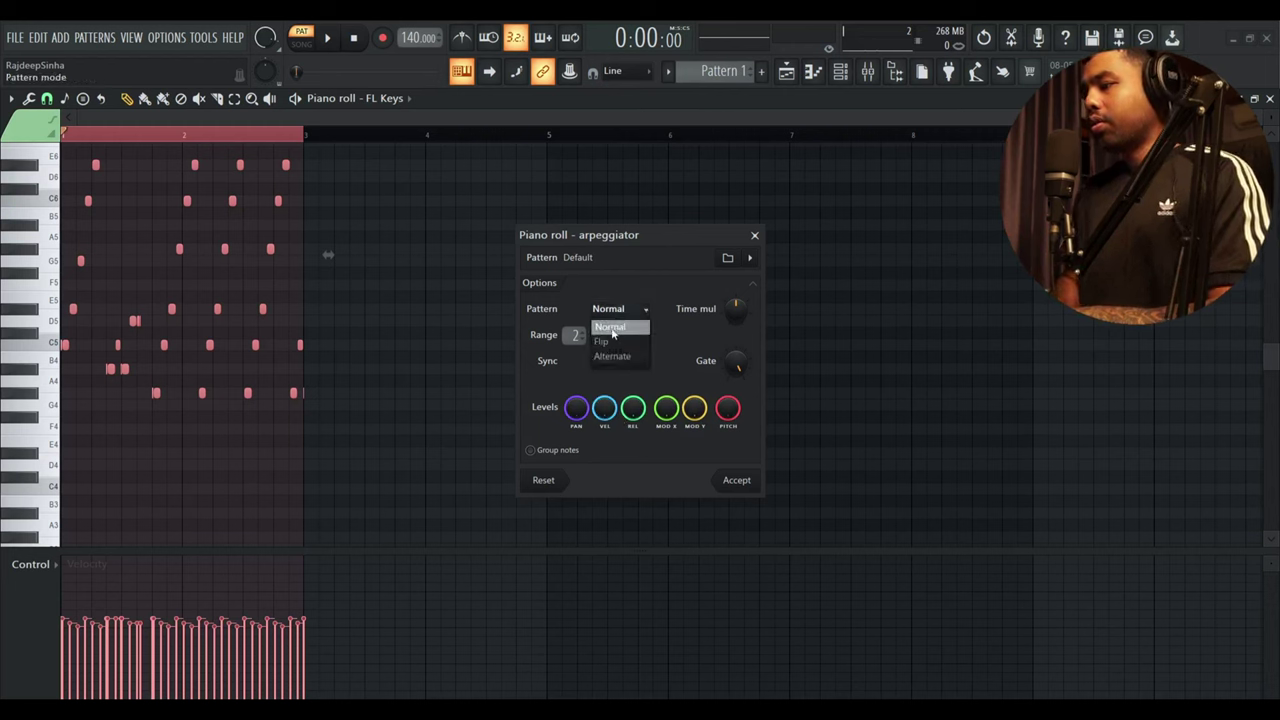
click(613, 334)
click(736, 480)
key(space)
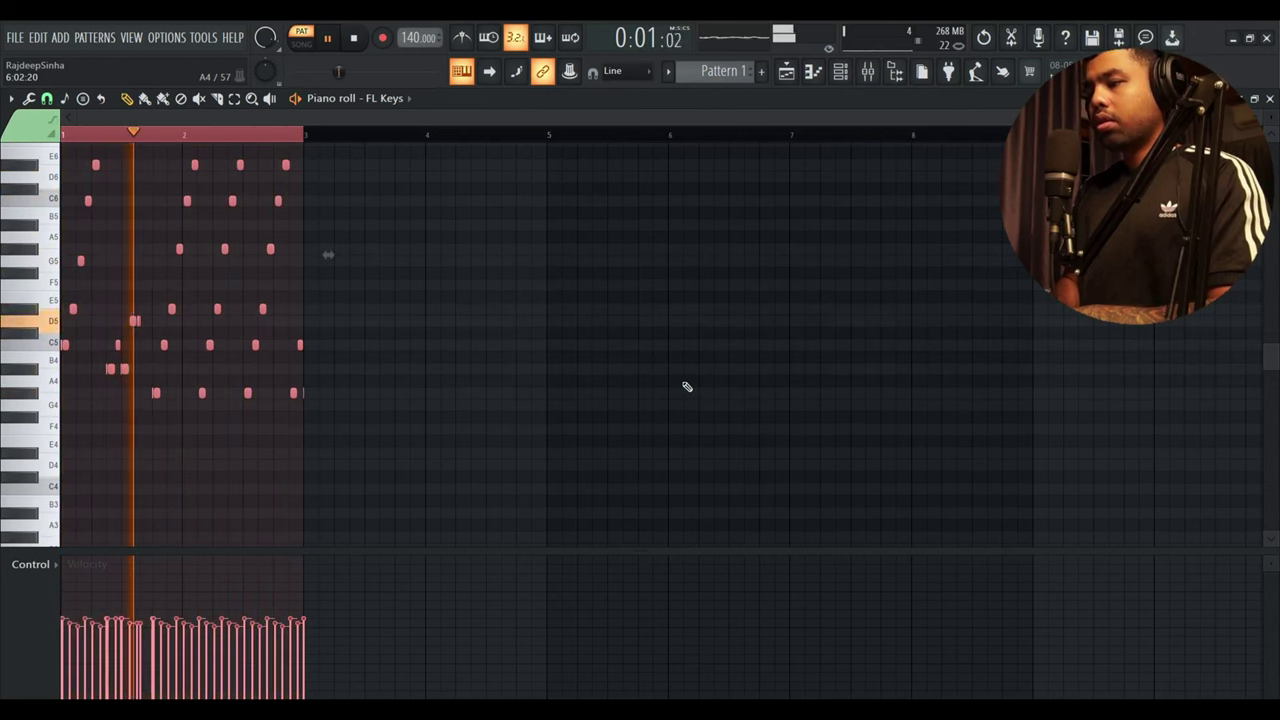
key(space)
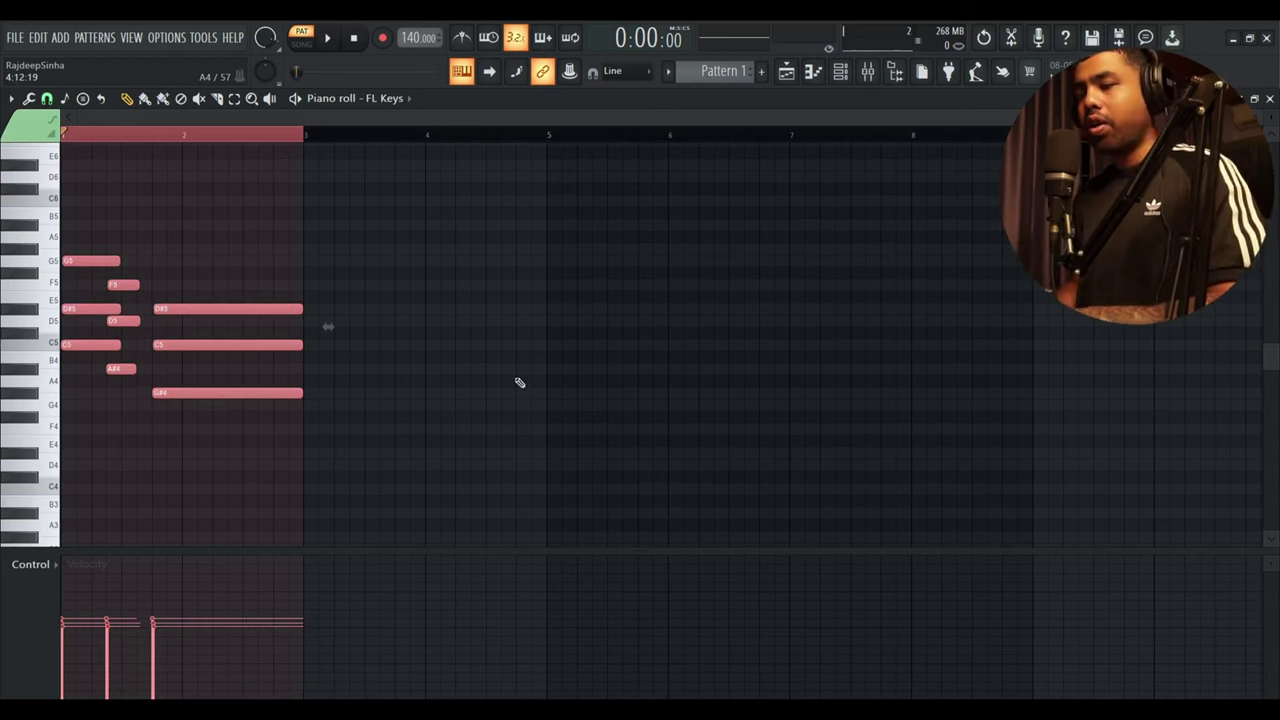
Scale the chord notes' velocity levels by adjusting multiply, offset, center and tension, and apply the scaling.
key(alt+x)
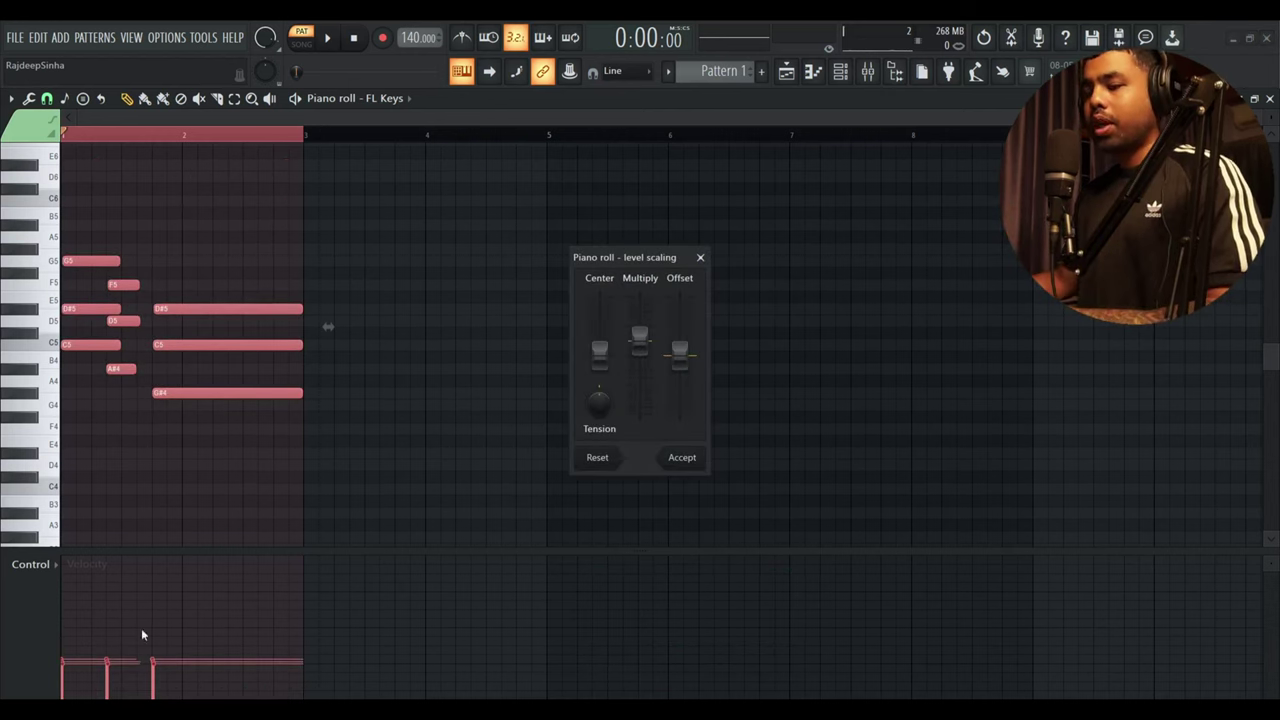
drag(648, 352, 682, 355)
drag(600, 350, 602, 397)
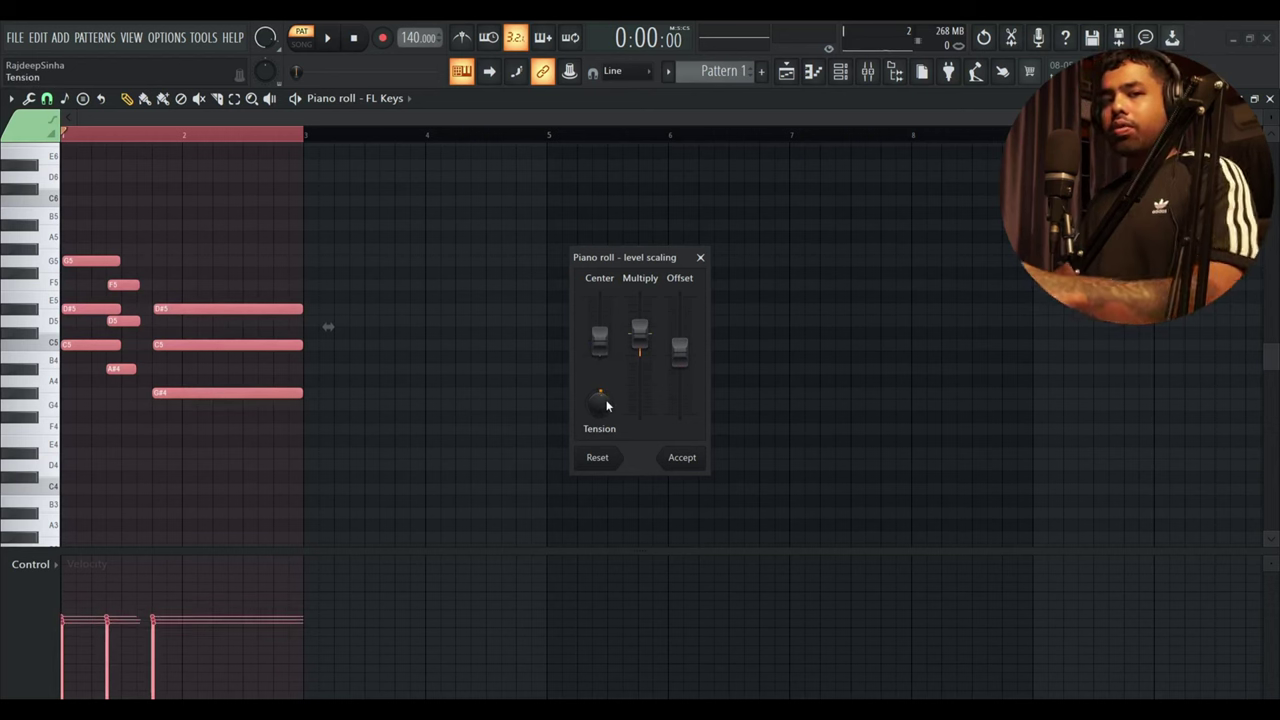
click(684, 460)
Randomize the chord notes' levels with the velocity amount at -20% and Bipolar enabled, and play the pattern.
scroll(631, 331, down, 2)
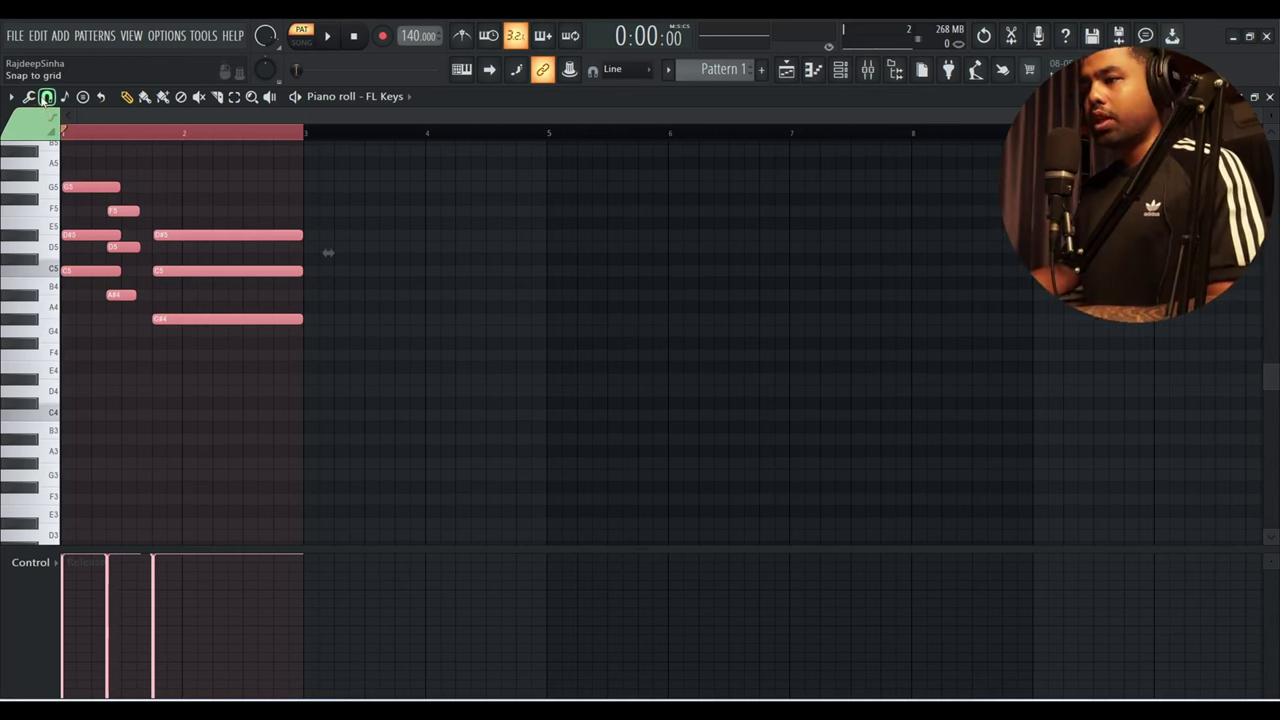
click(46, 97)
click(29, 96)
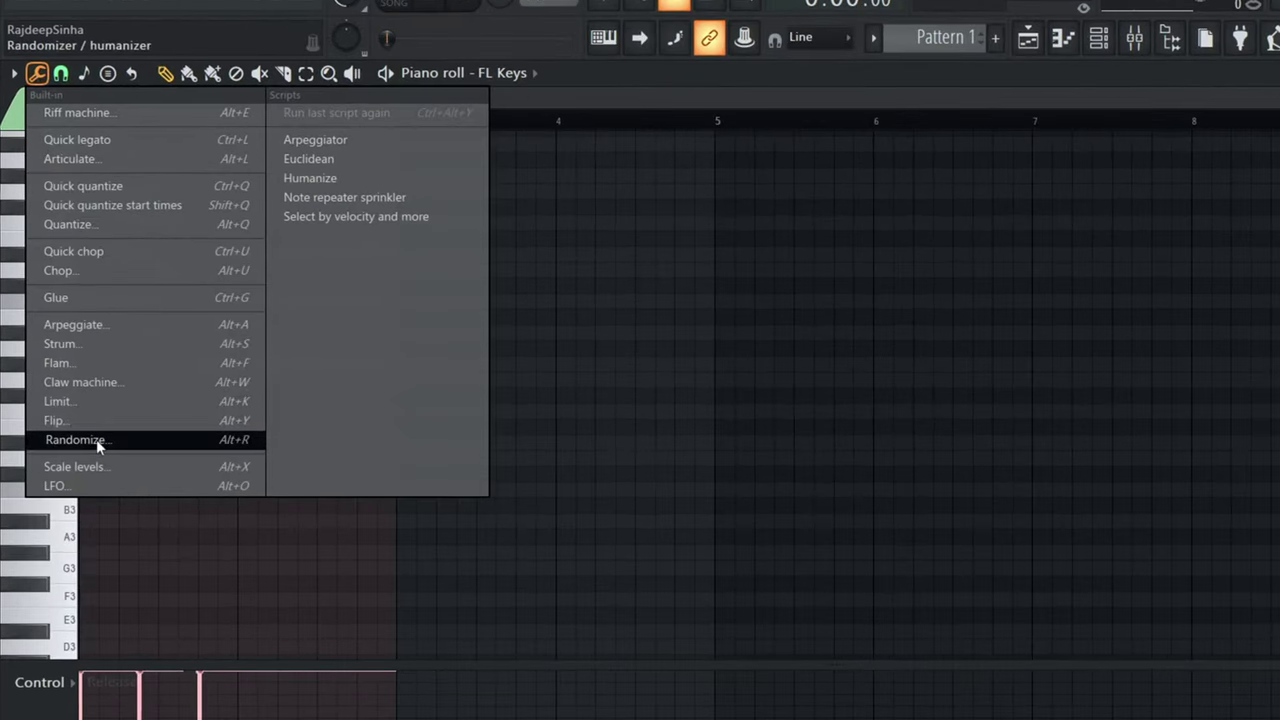
click(75, 380)
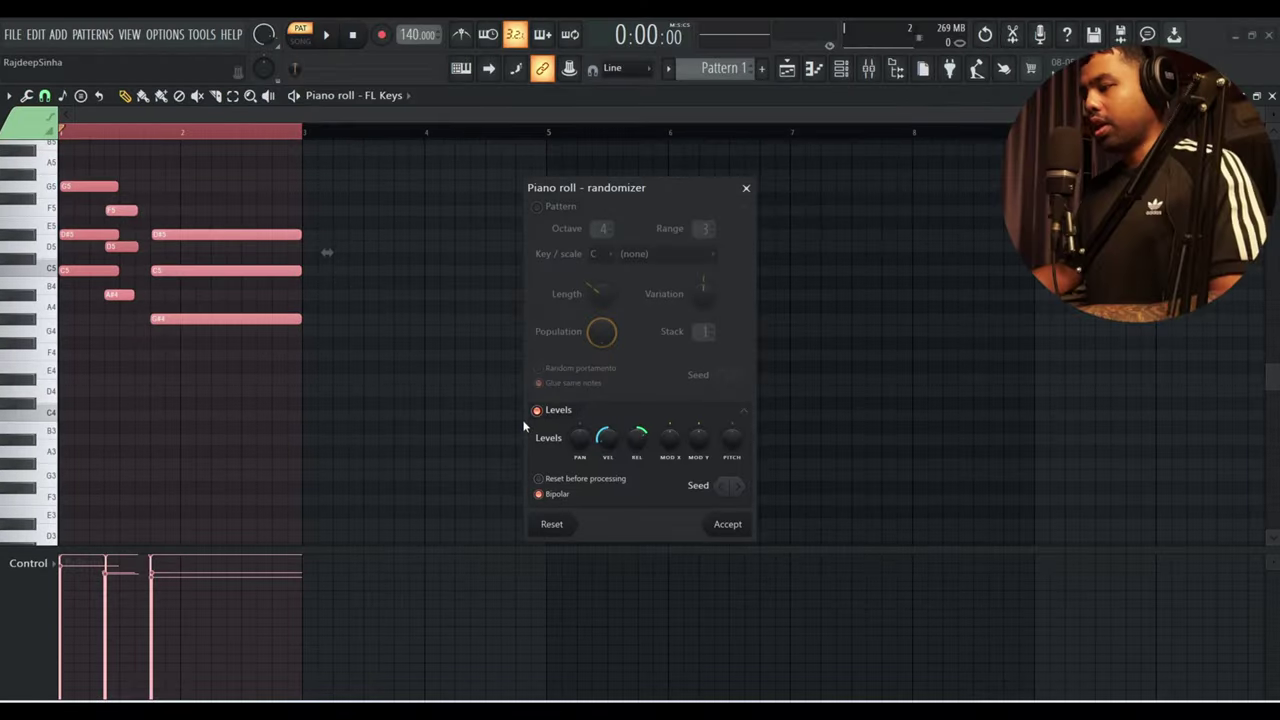
drag(611, 441, 611, 478)
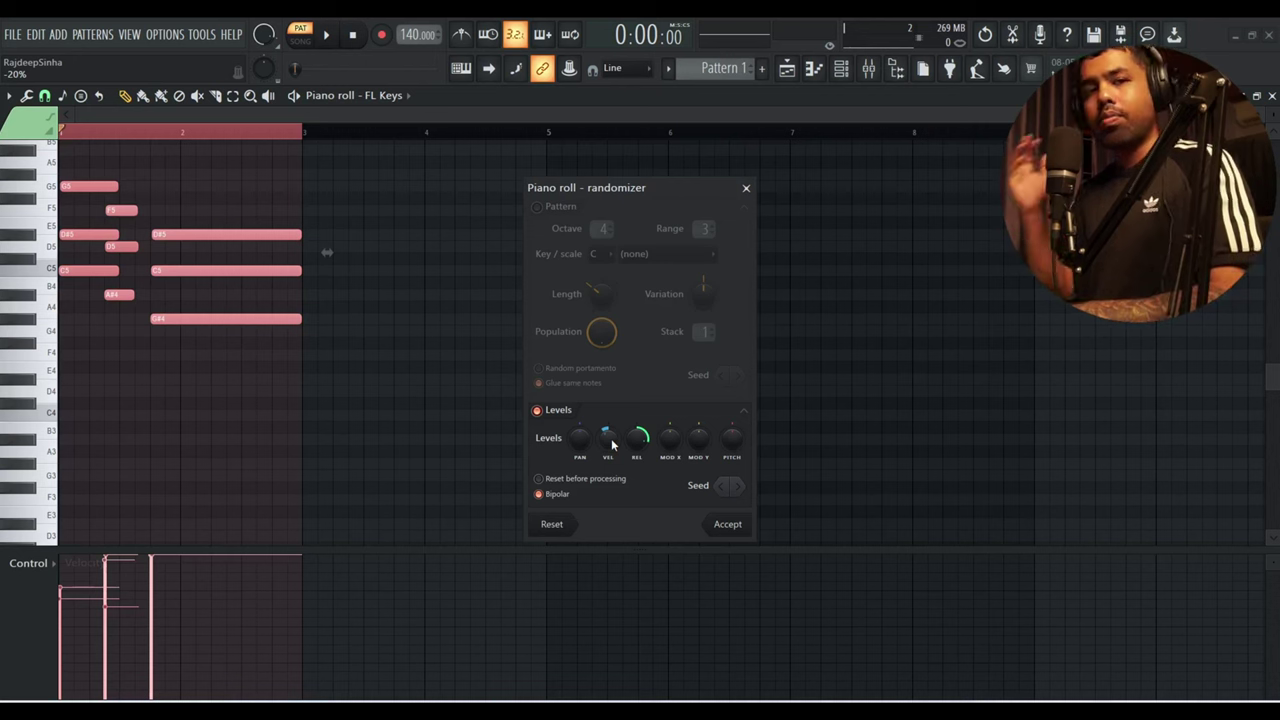
key(space)
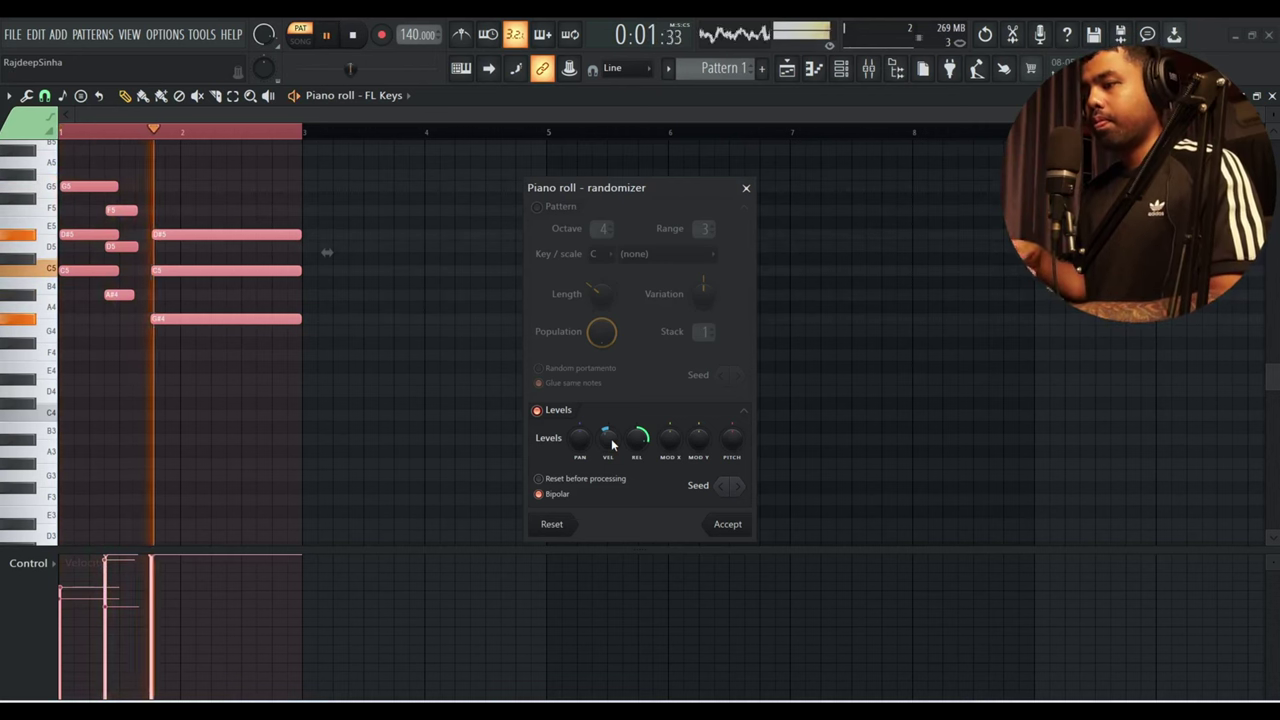
key(space)
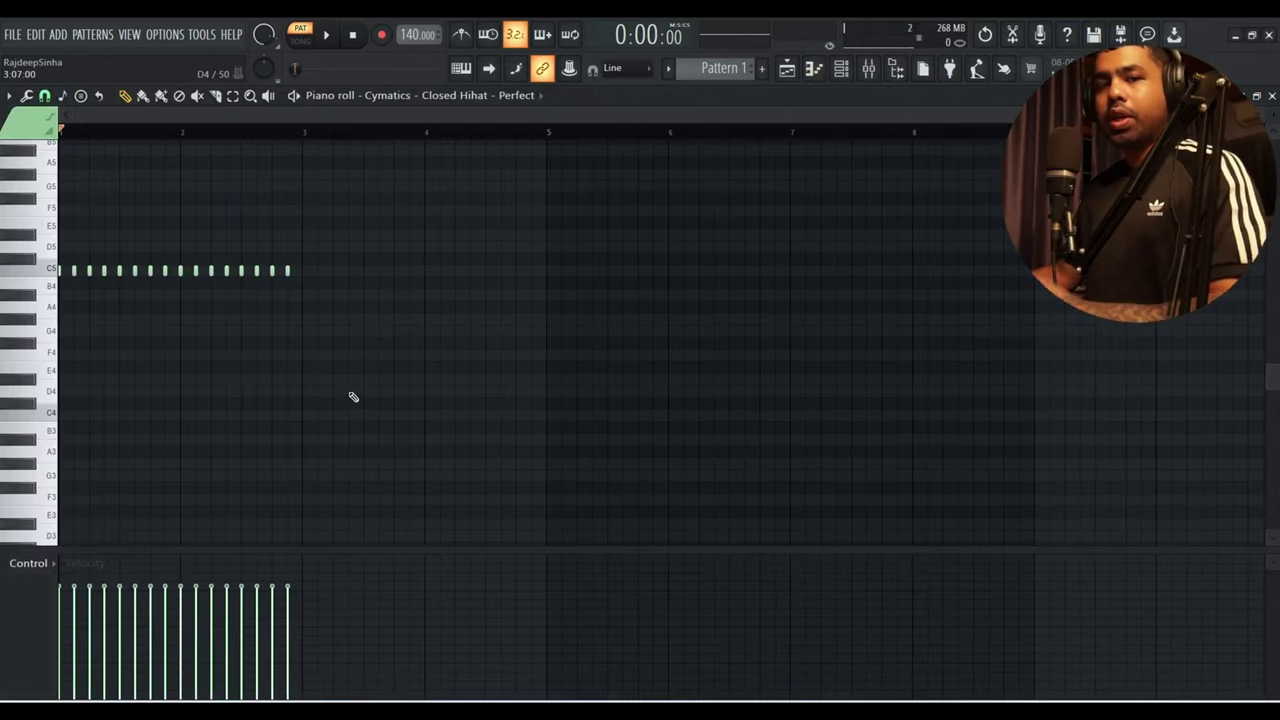
Add a quarter-note G#4 in the middle of bar 1 of the closed hi-hat part, select it and quick chop it.
click(120, 318)
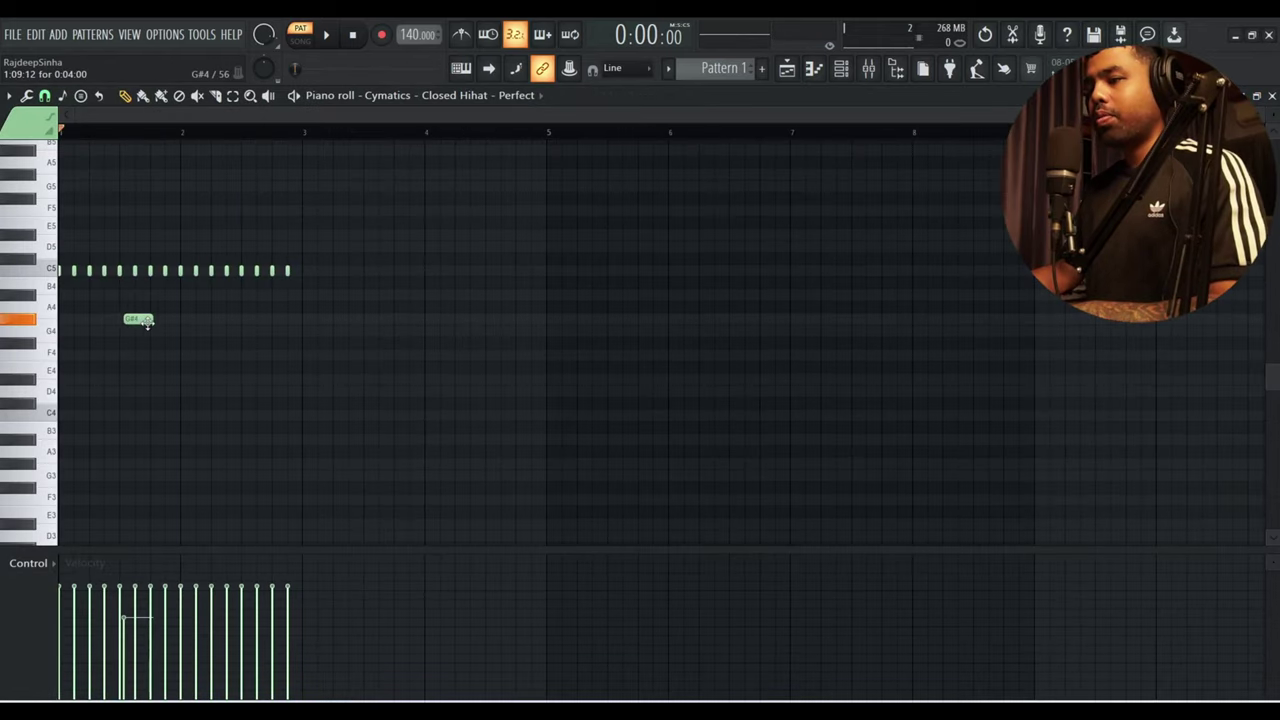
drag(151, 301, 291, 396)
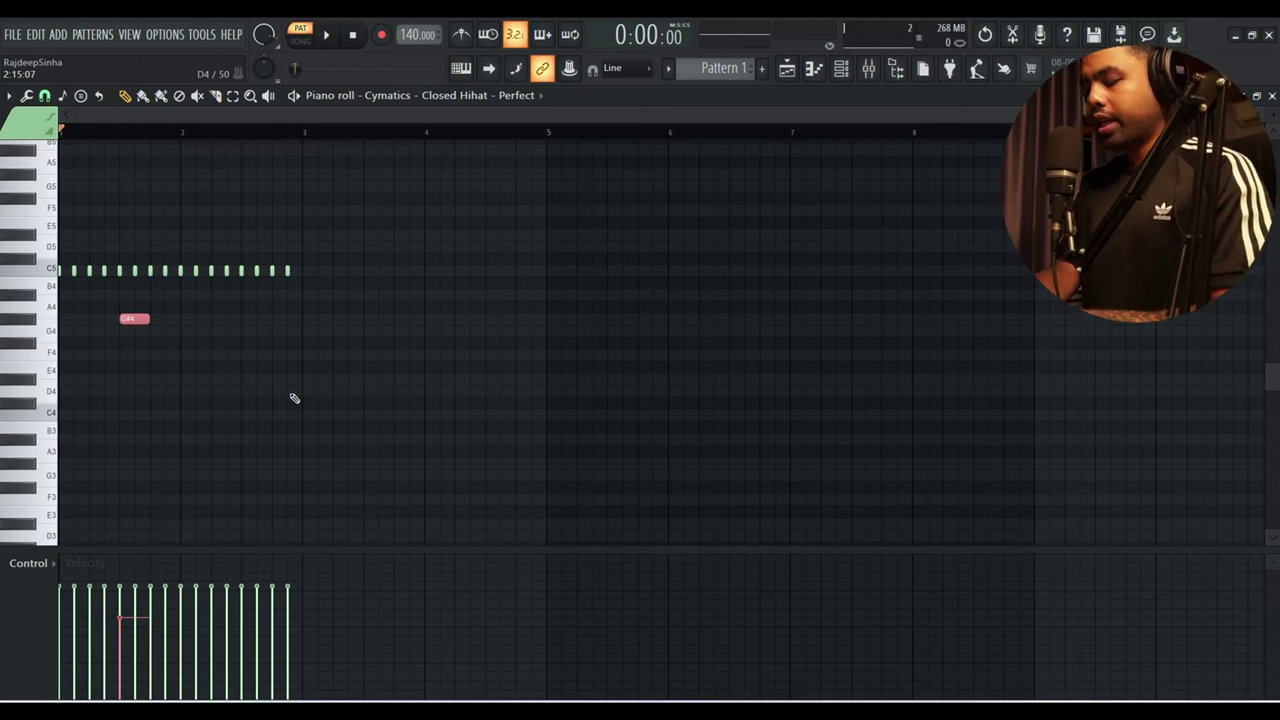
key(ctrl+u)
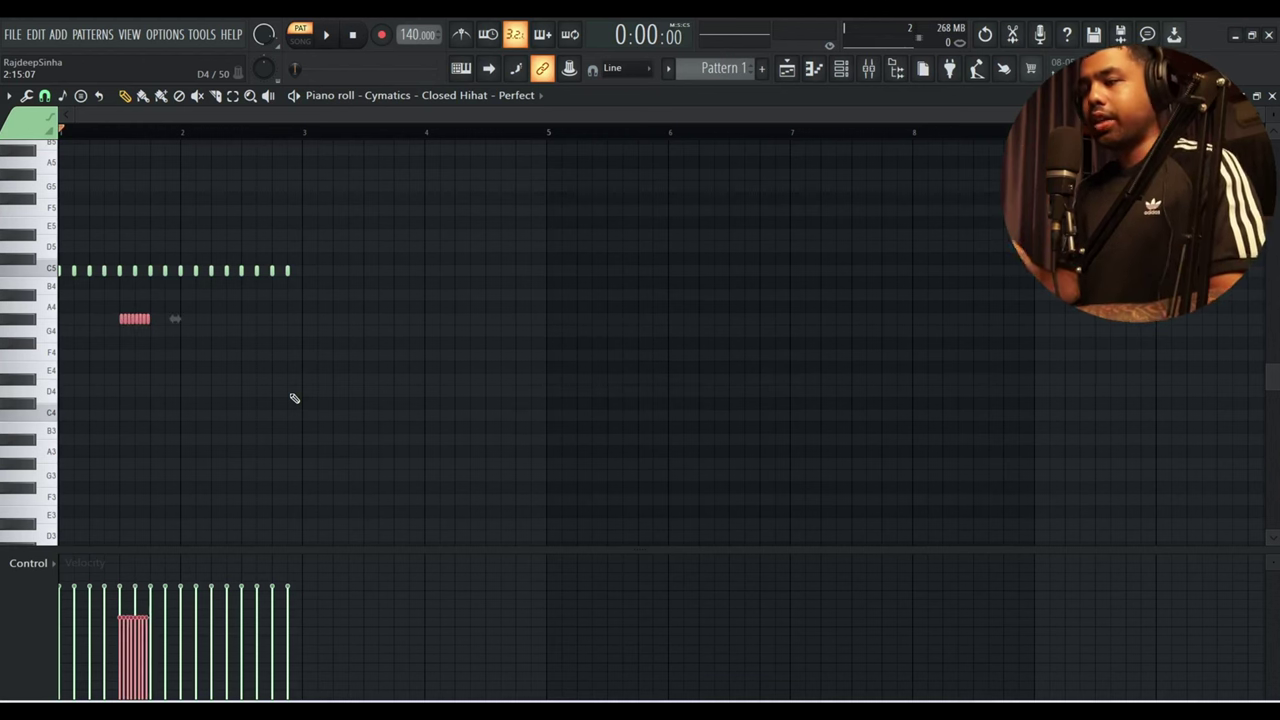
Chop the G#4 hi-hat note into two slices with a higher time multiplier, browse the pattern presets, keep Default and apply.
key(alt+u)
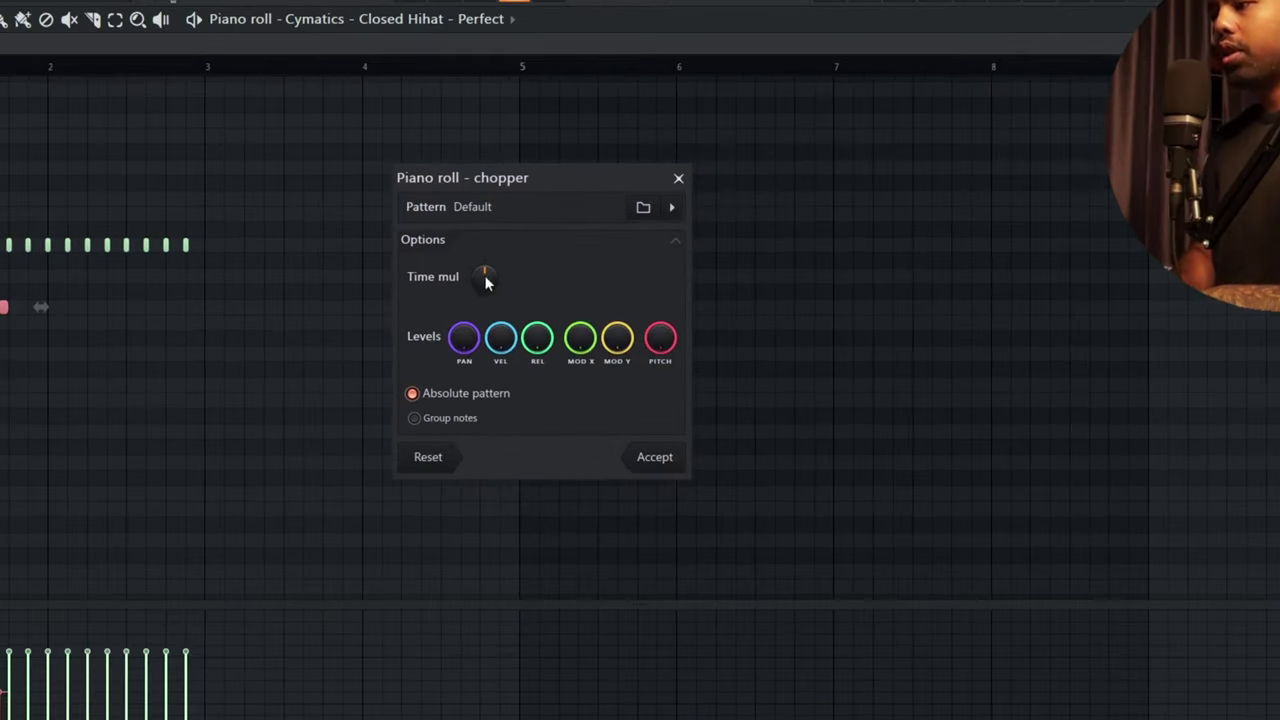
drag(484, 276, 519, 272)
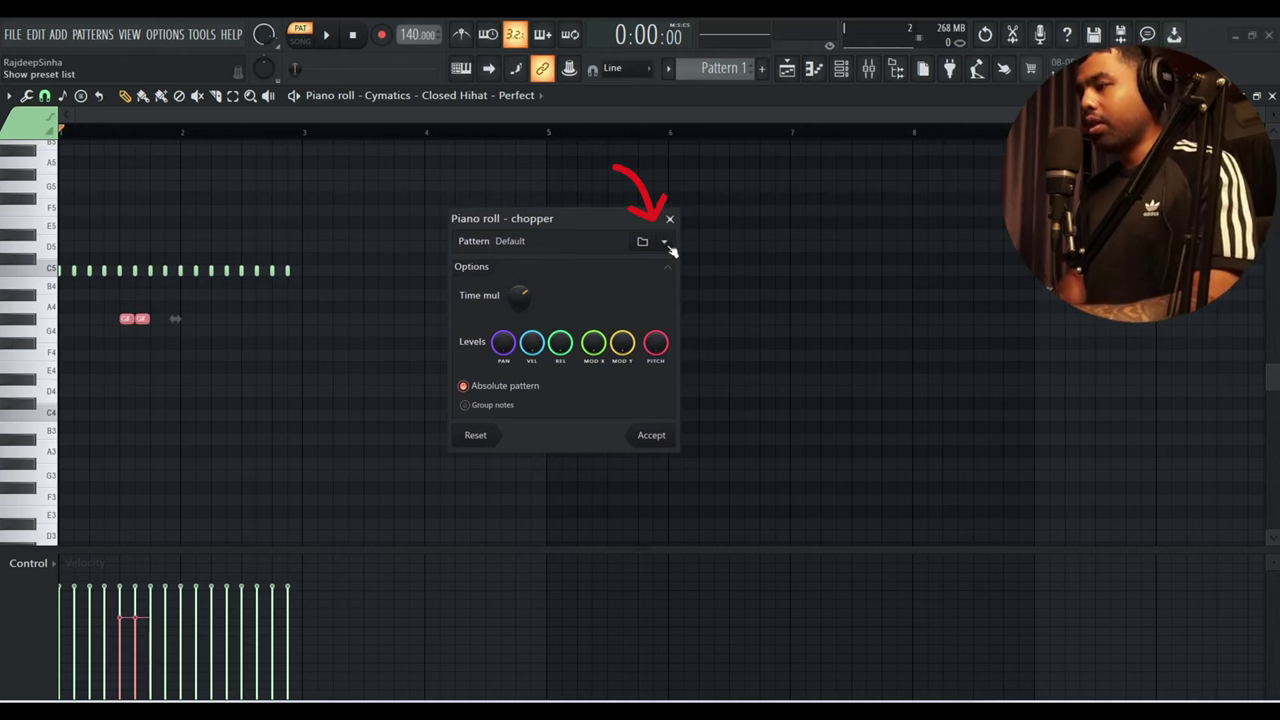
click(664, 241)
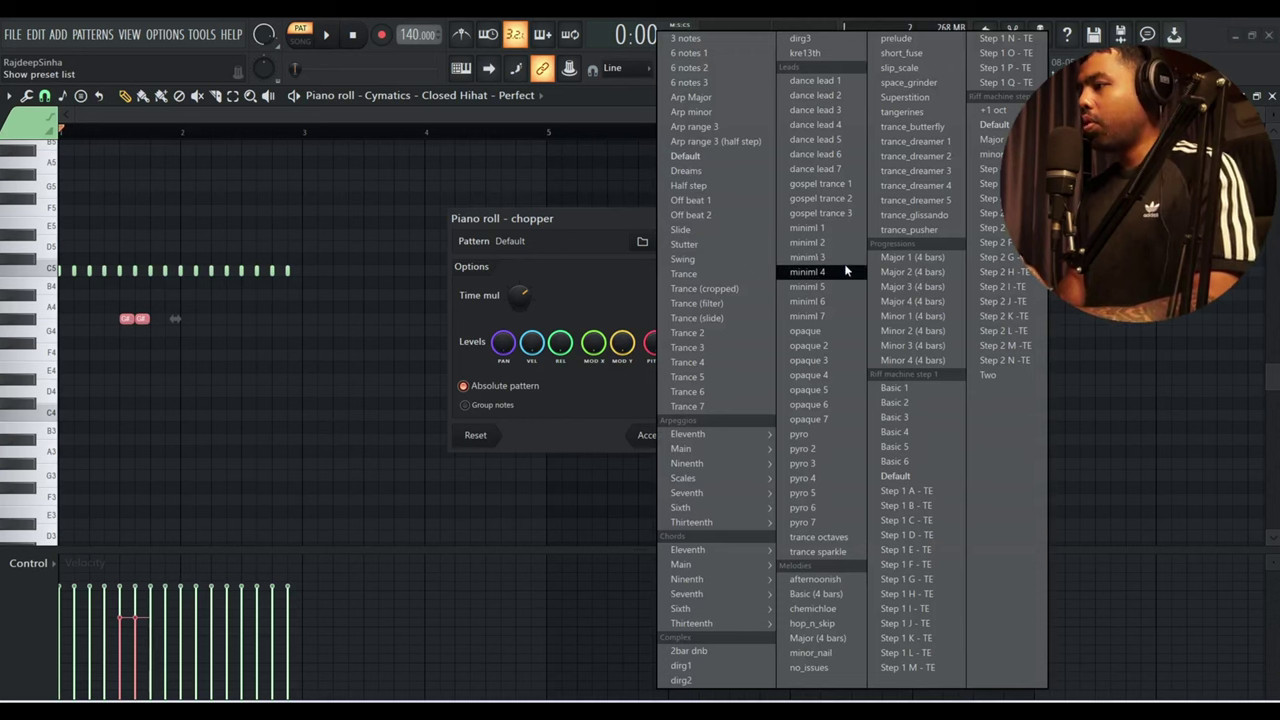
click(645, 402)
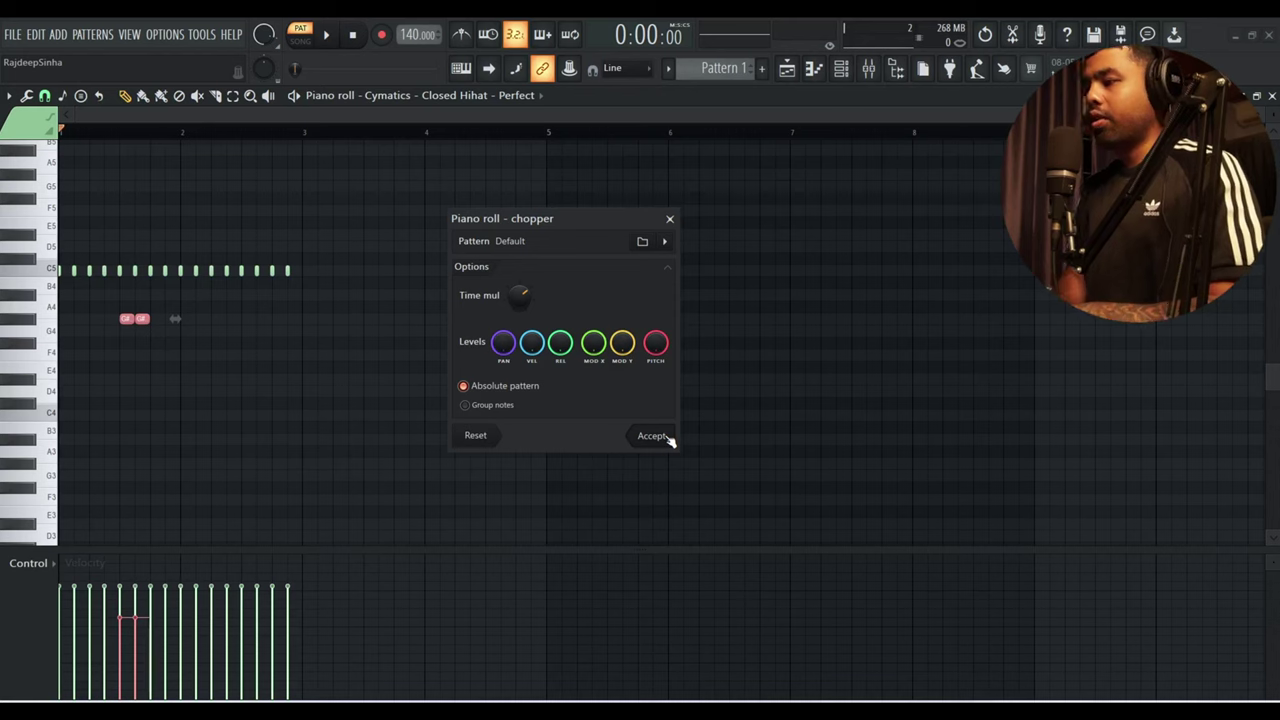
click(652, 436)
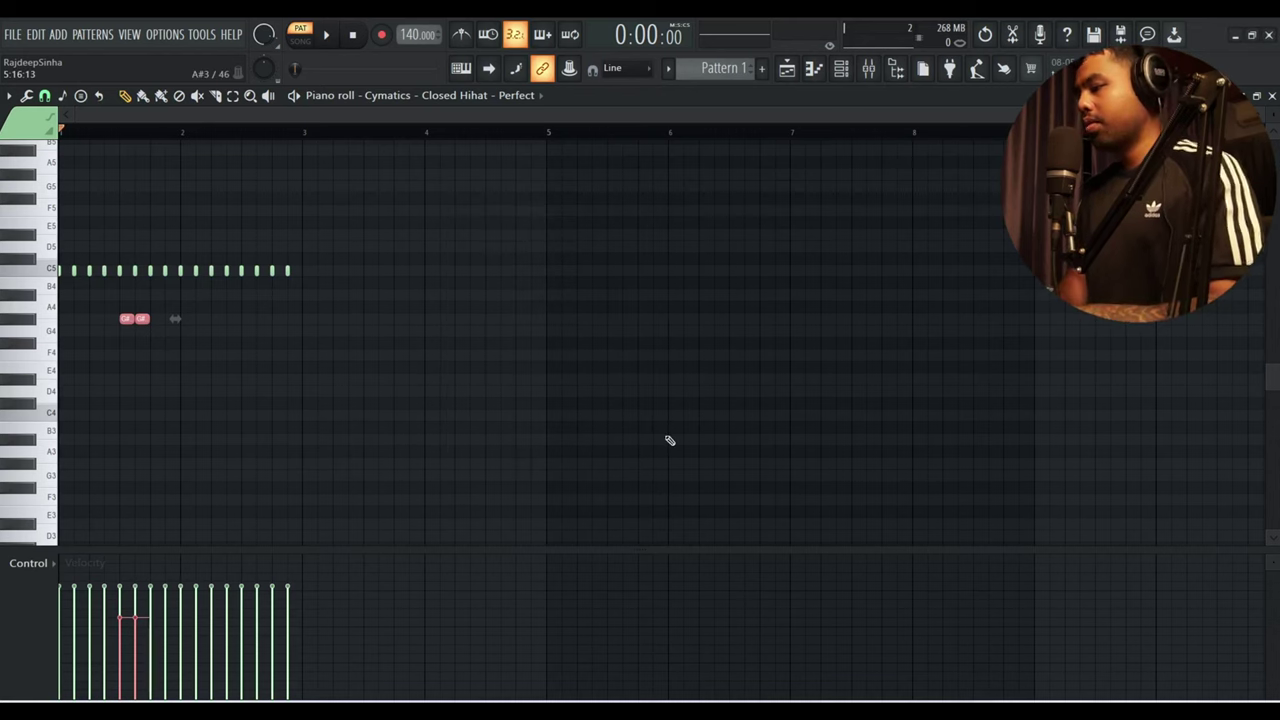